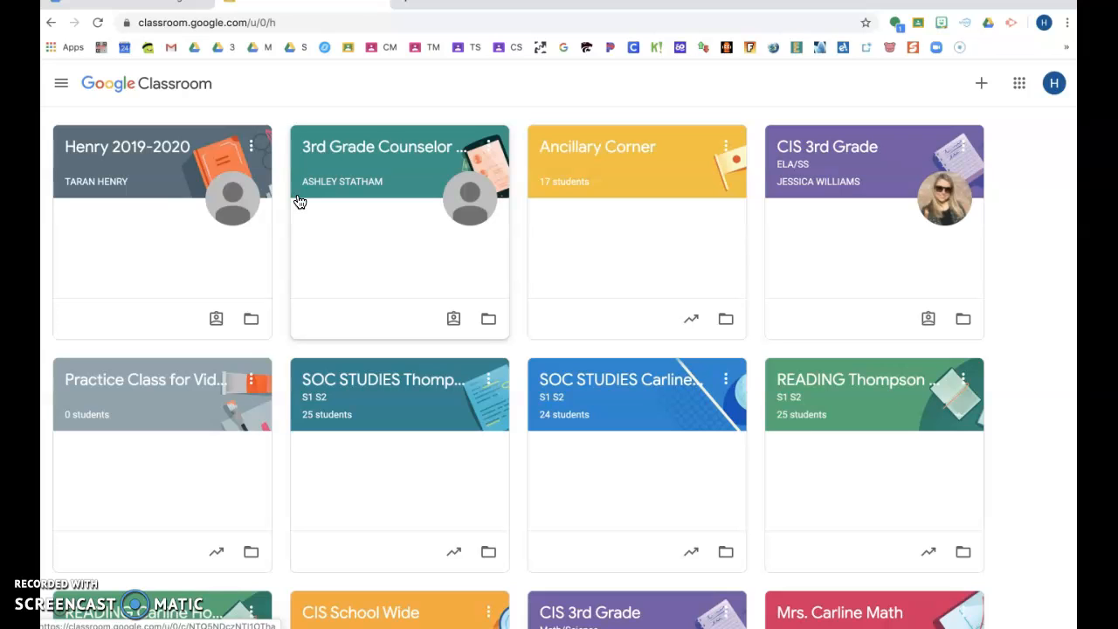
# Switch to Google Drive and open the RAP #10 folder inside the 3rd Grade Math RDW Problems folder.
pyautogui.click(241, 147)
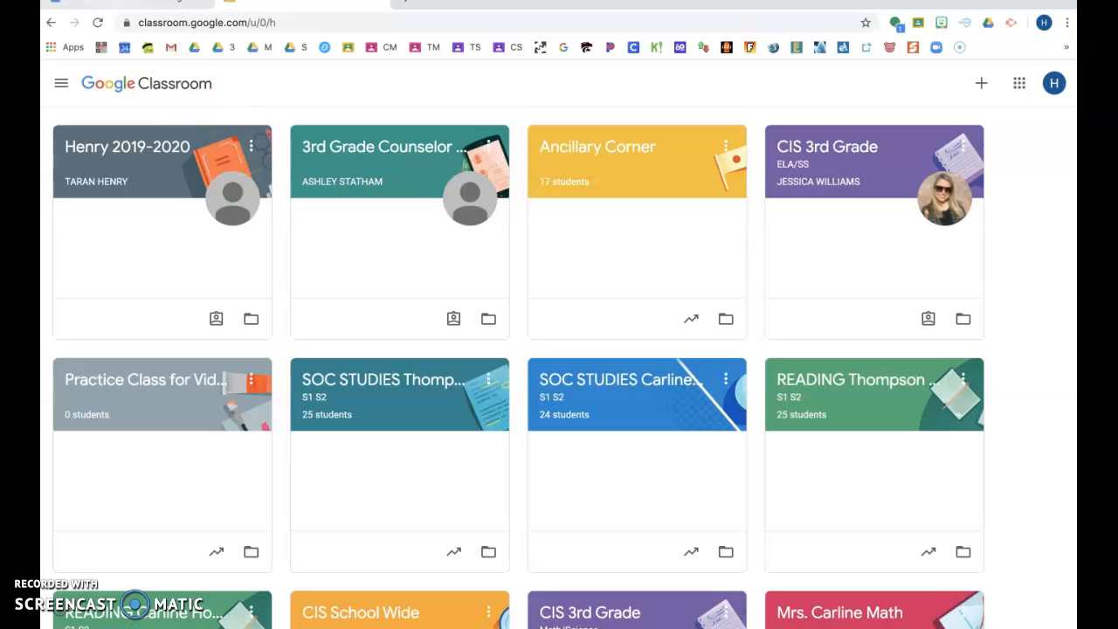
pyautogui.click(148, 2)
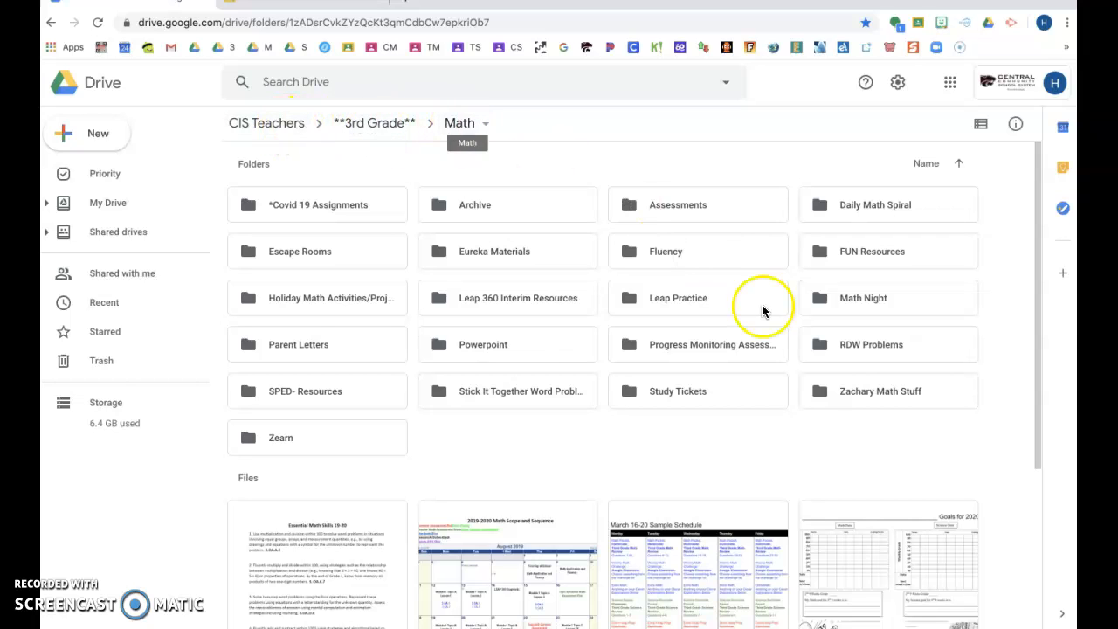
pyautogui.click(846, 347)
pyautogui.doubleClick(846, 346)
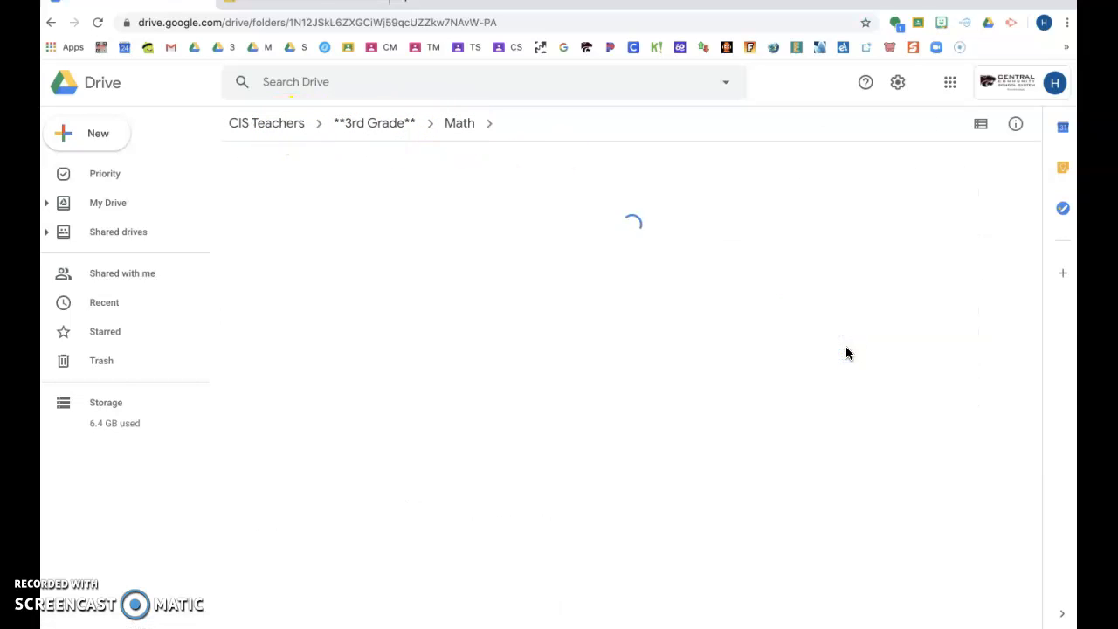
pyautogui.doubleClick(534, 305)
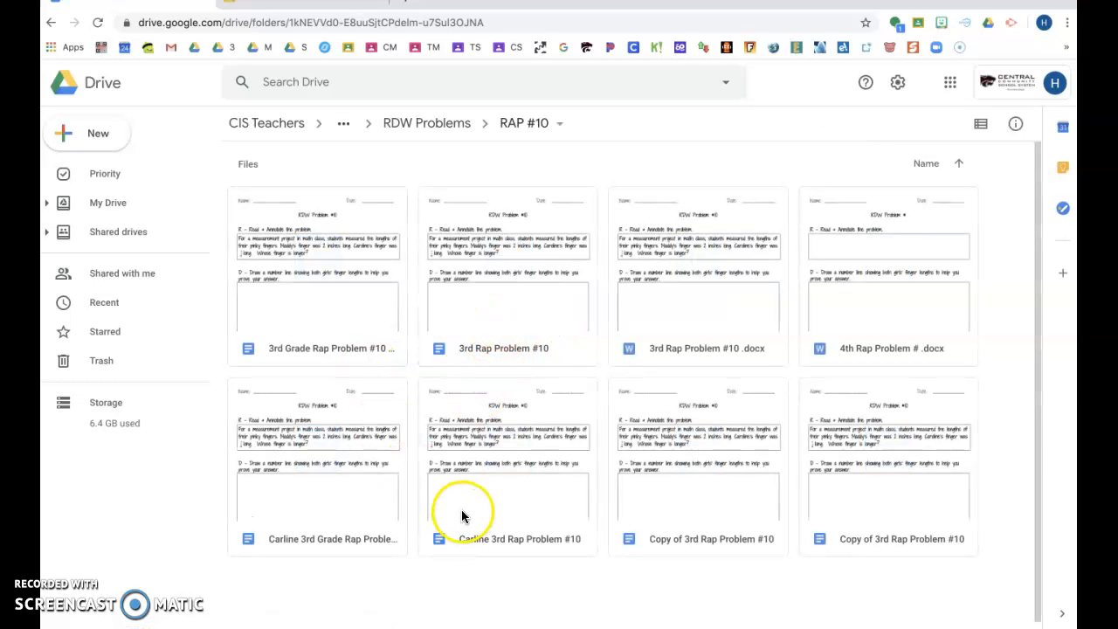
# Show the copy option for the 3rd Rap Problem #10 document and point out the teacher's existing 3rd Grade Rap Problem copy.
pyautogui.rightClick(488, 322)
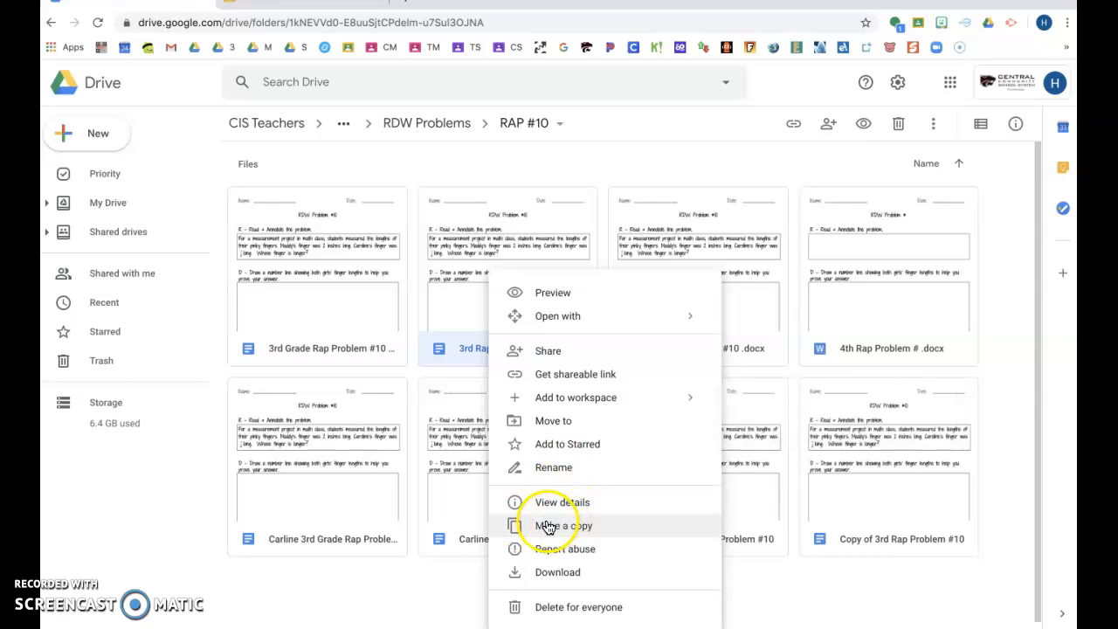
pyautogui.click(549, 527)
pyautogui.click(309, 524)
pyautogui.click(320, 535)
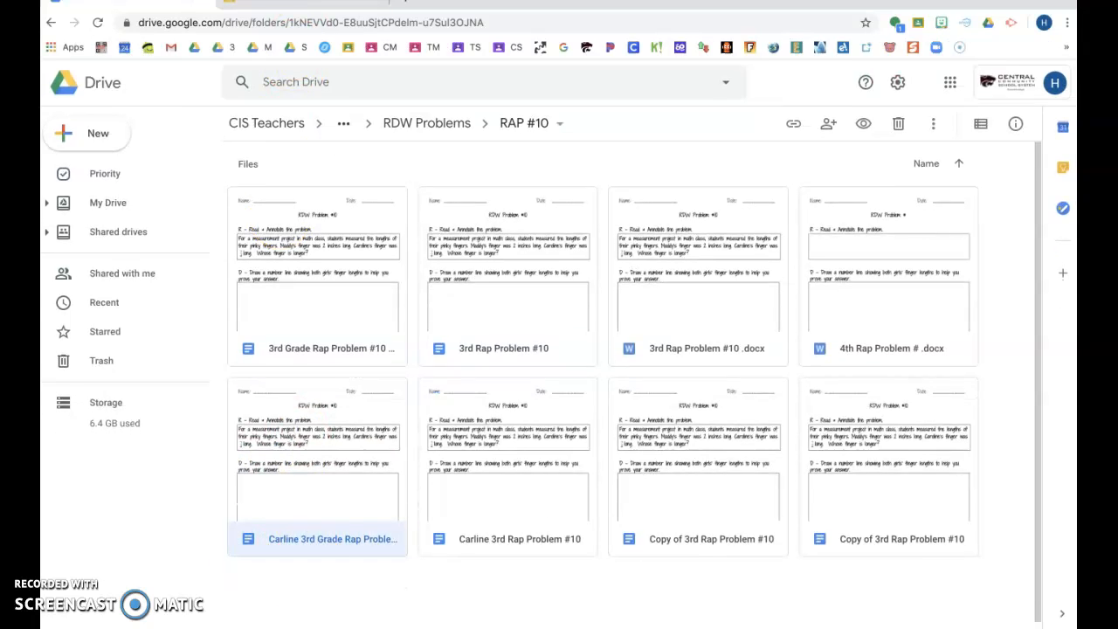
# Switch to Google Classroom and open the classwork of the CIS 3rd Grade Math/Science class.
pyautogui.hotkey('ctrl', 'Tab')
pyautogui.scroll(-3, 524, 262)
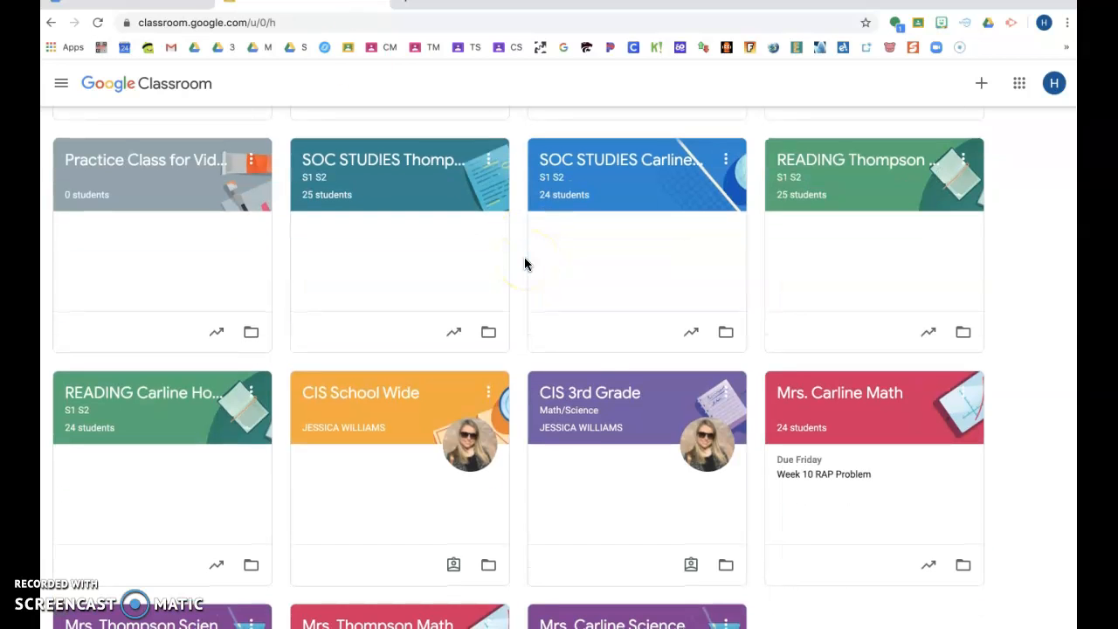
pyautogui.click(582, 414)
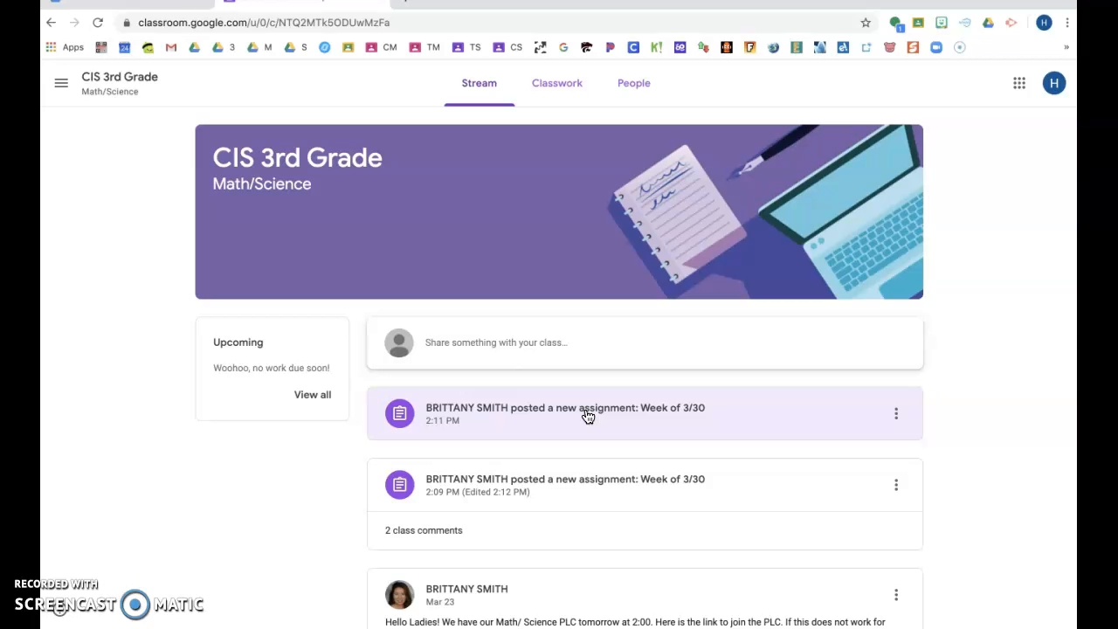
pyautogui.scroll(-6, 494, 357)
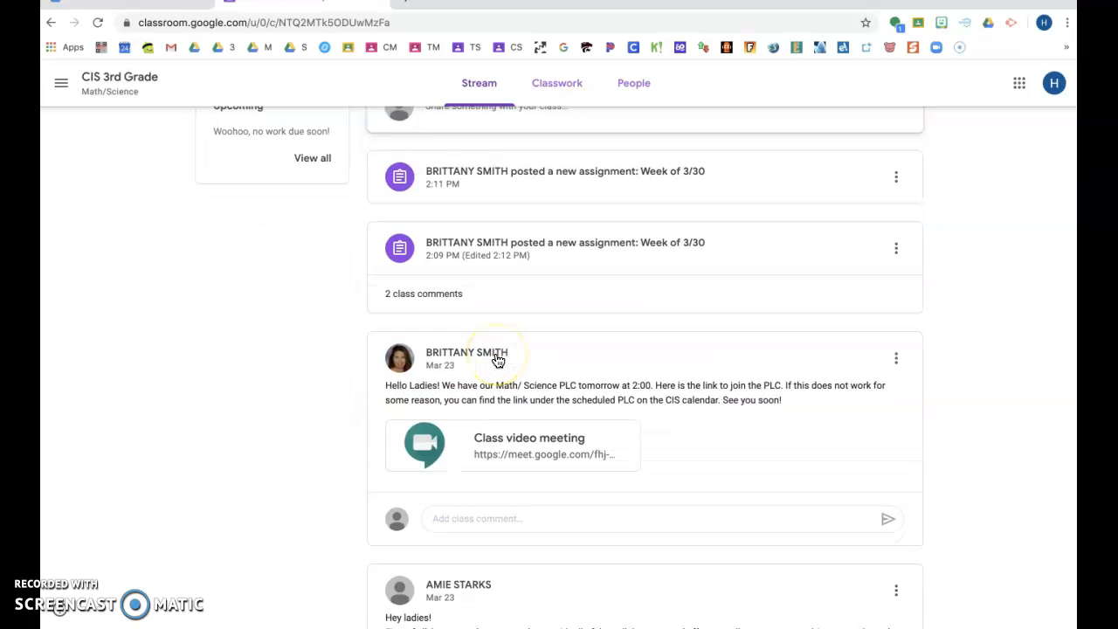
pyautogui.scroll(6, 498, 360)
pyautogui.click(558, 85)
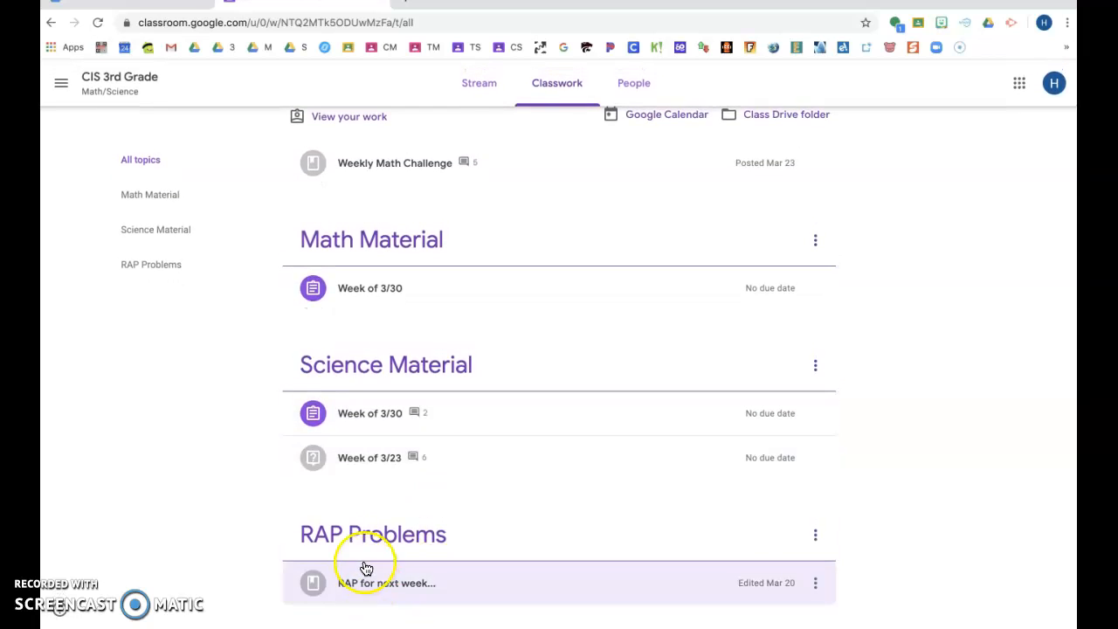
# Open the 3rd Rap Problem #10 document from the "RAP for next week..." material and accept the signed-in account notice.
pyautogui.click(370, 579)
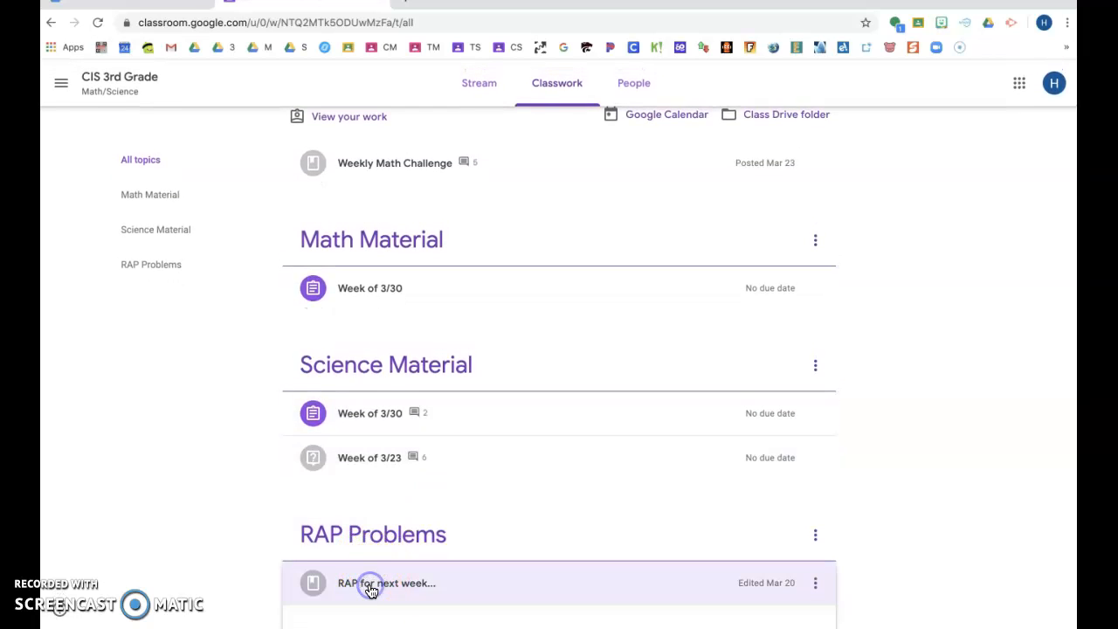
pyautogui.rightClick(410, 564)
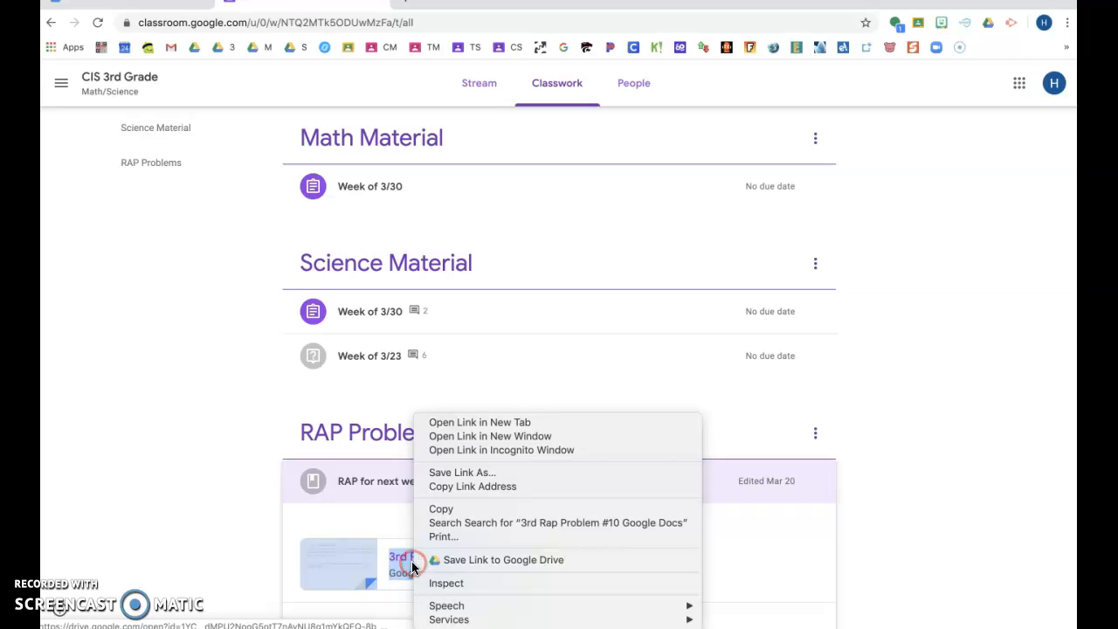
pyautogui.click(362, 567)
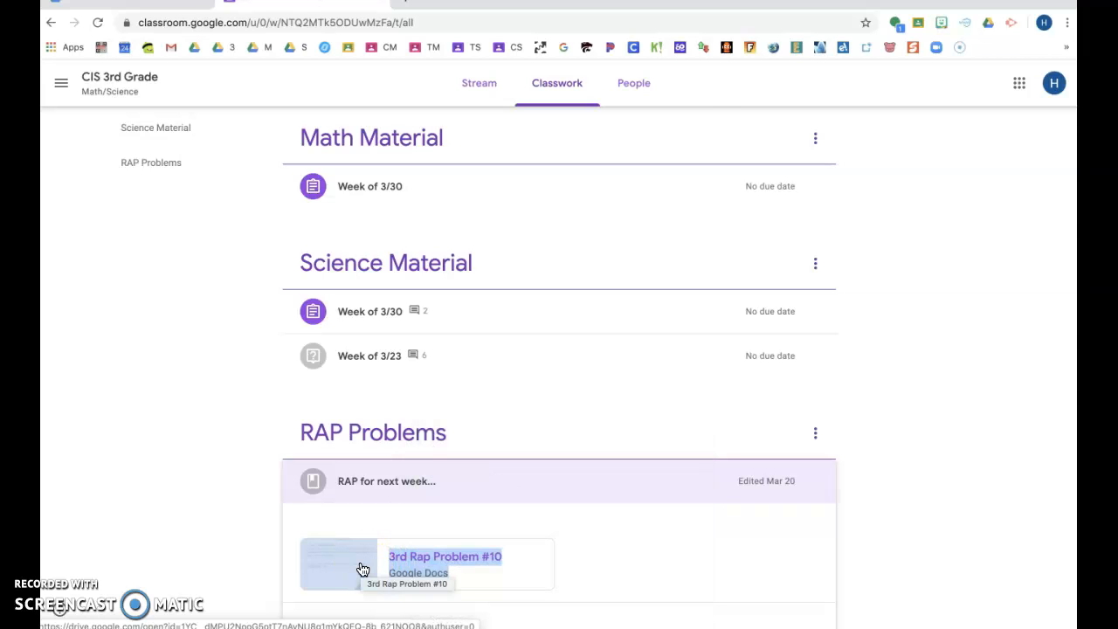
pyautogui.click(363, 569)
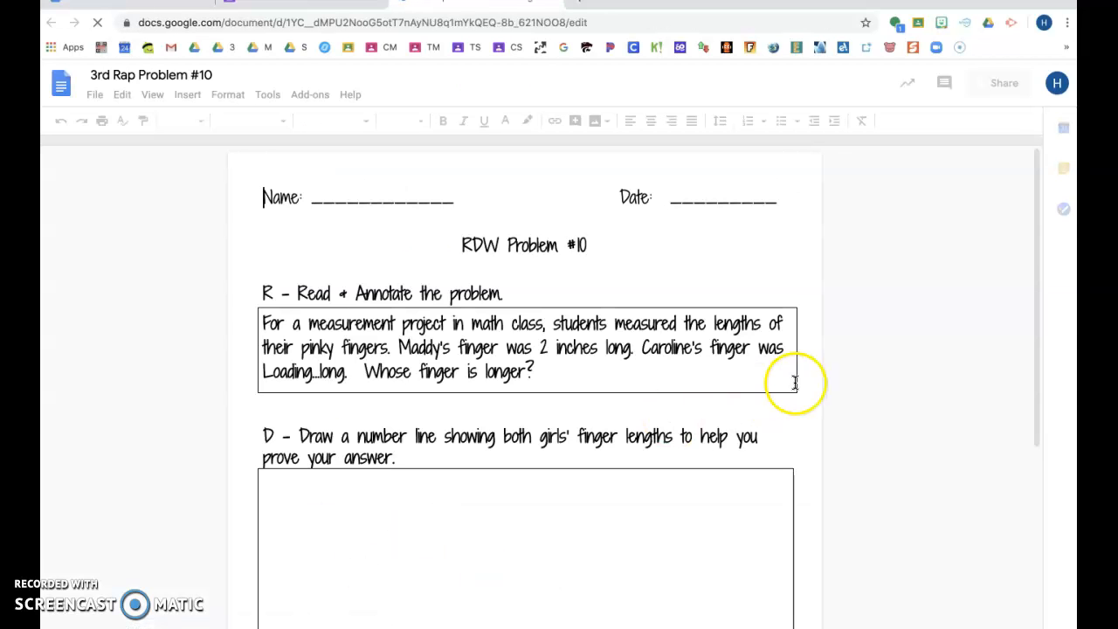
pyautogui.click(1029, 230)
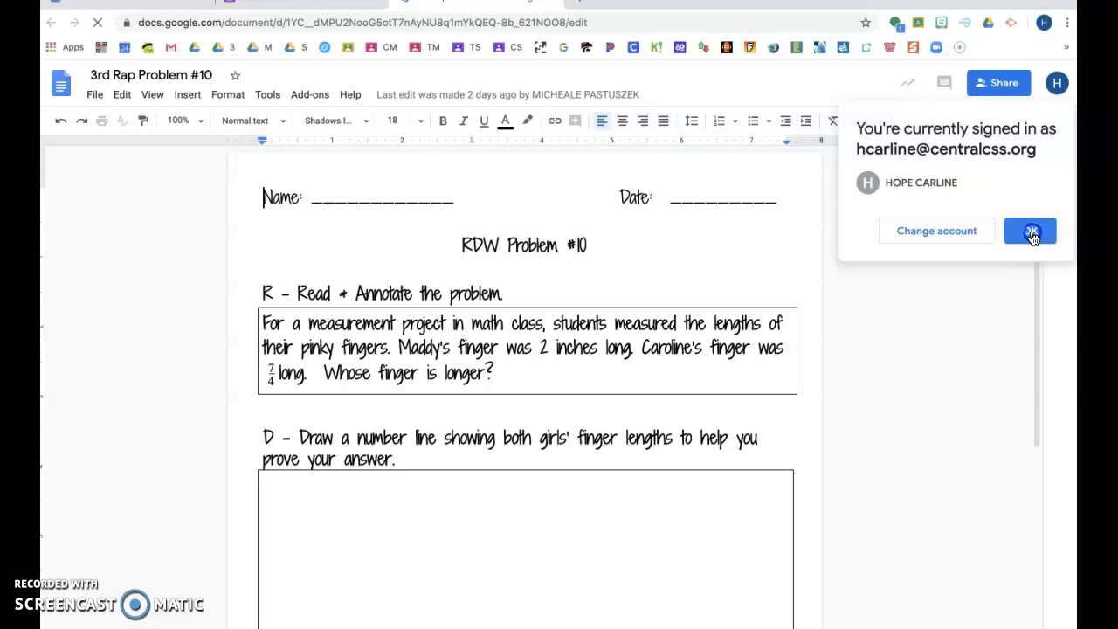
# Copy the document into the RAP #10 folder, named with the teacher's surname followed by "3rd Rap Problem #10", and accept the account notice.
pyautogui.click(94, 96)
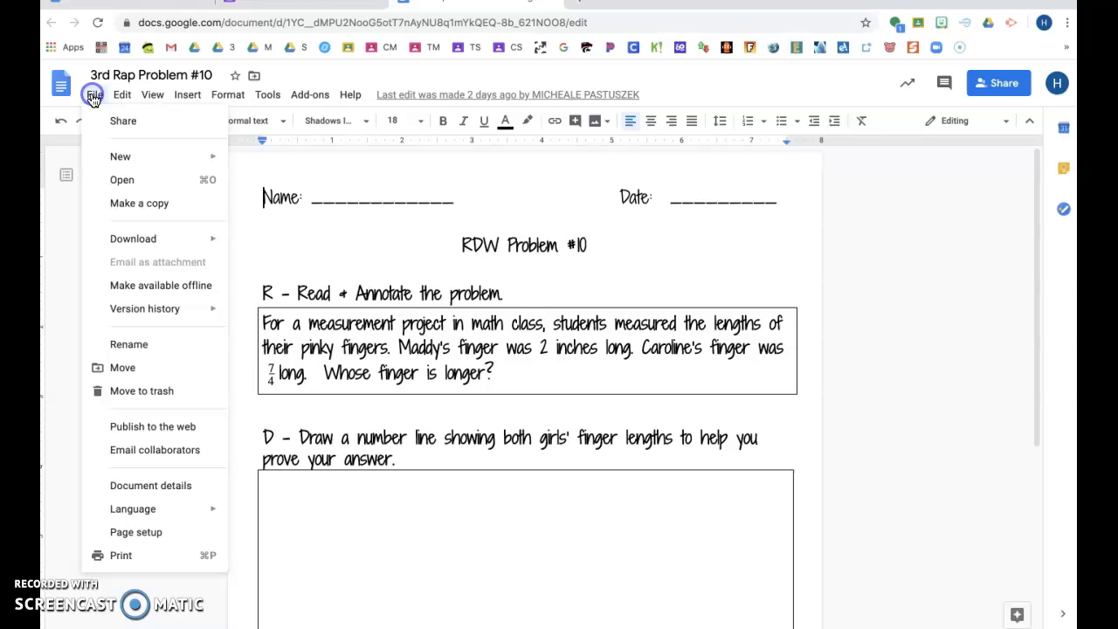
pyautogui.click(165, 213)
pyautogui.click(491, 280)
pyautogui.press('BackSpace')
pyautogui.press('BackSpace')
pyautogui.press('BackSpace')
pyautogui.press('BackSpace')
pyautogui.press('BackSpace')
pyautogui.press('BackSpace')
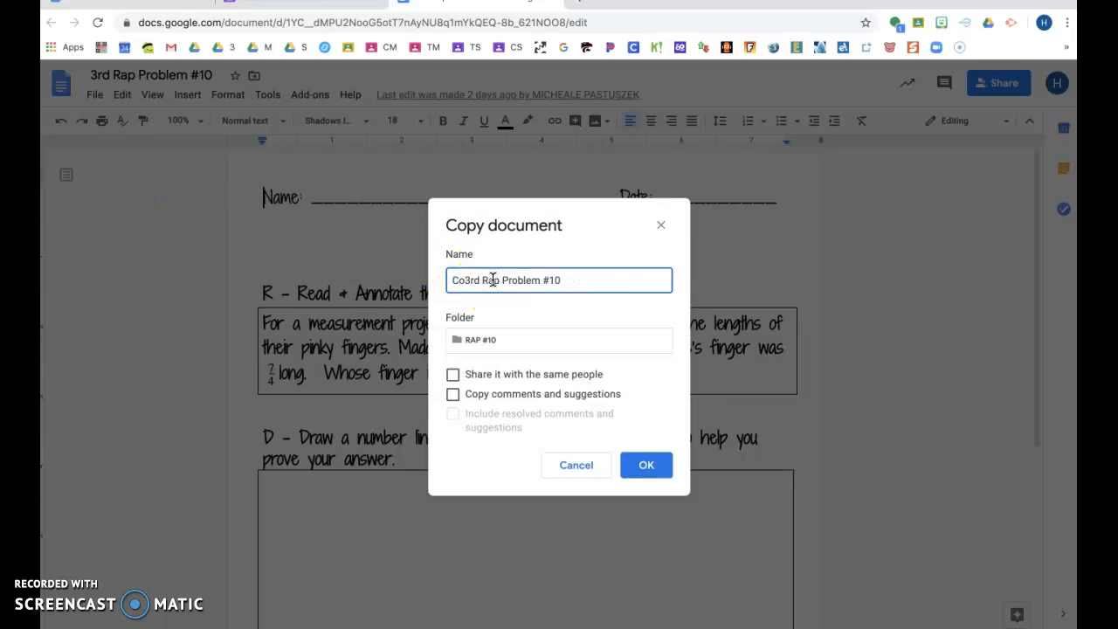
pyautogui.write('arline')
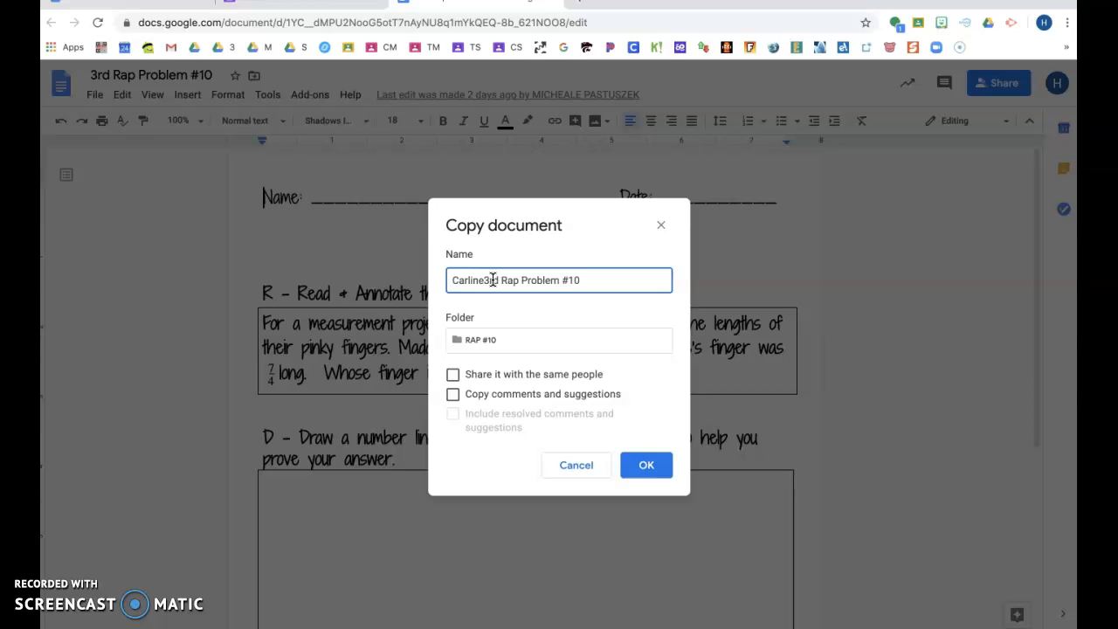
pyautogui.click(569, 416)
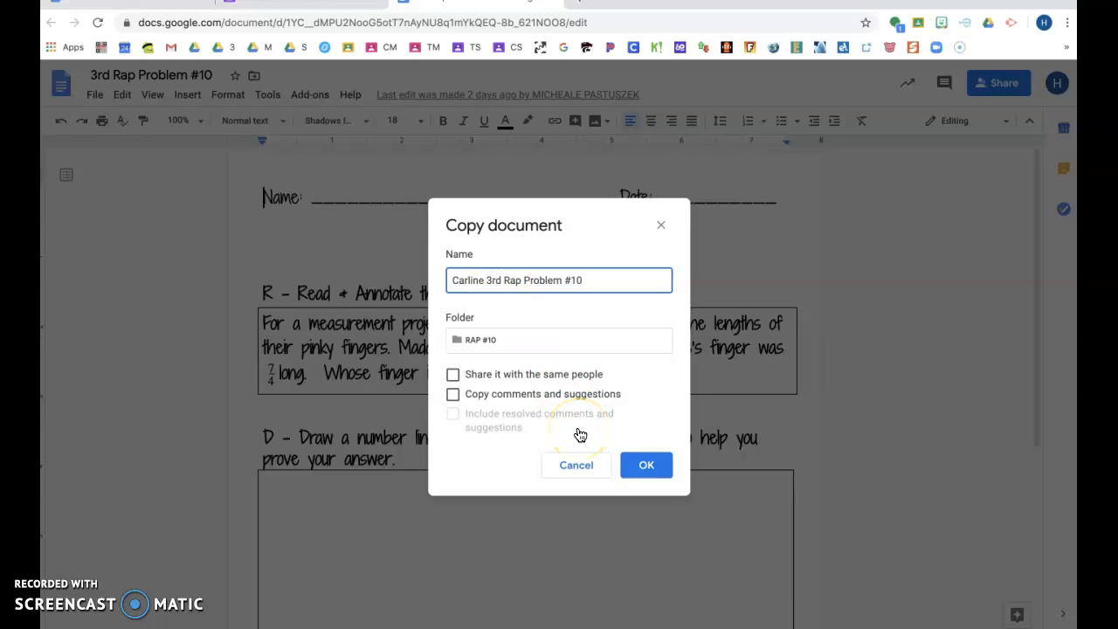
pyautogui.click(655, 474)
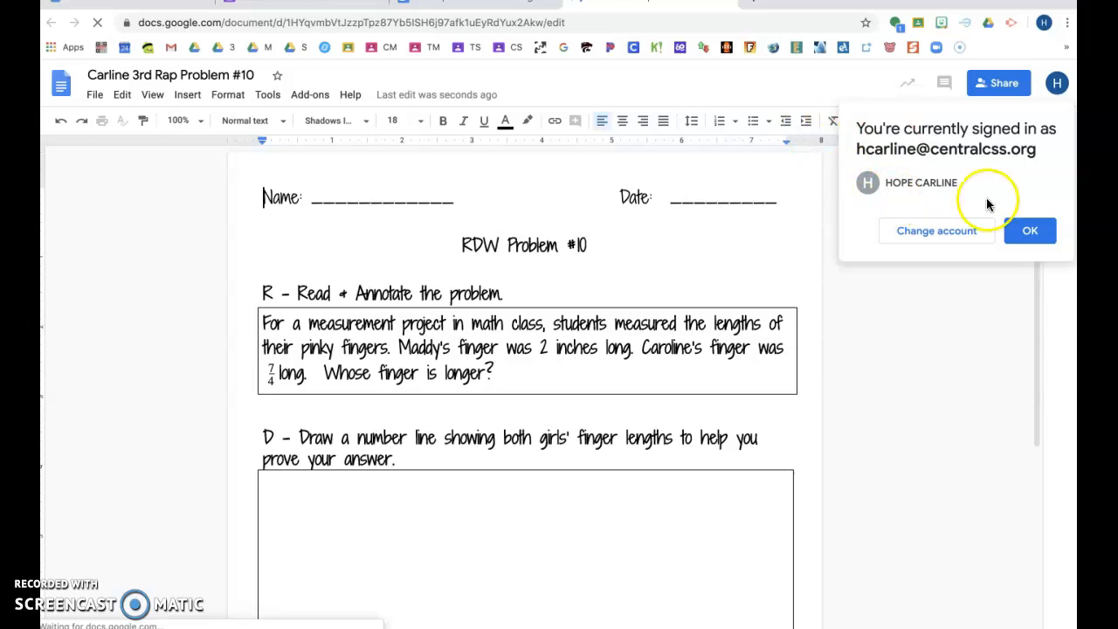
pyautogui.click(1027, 234)
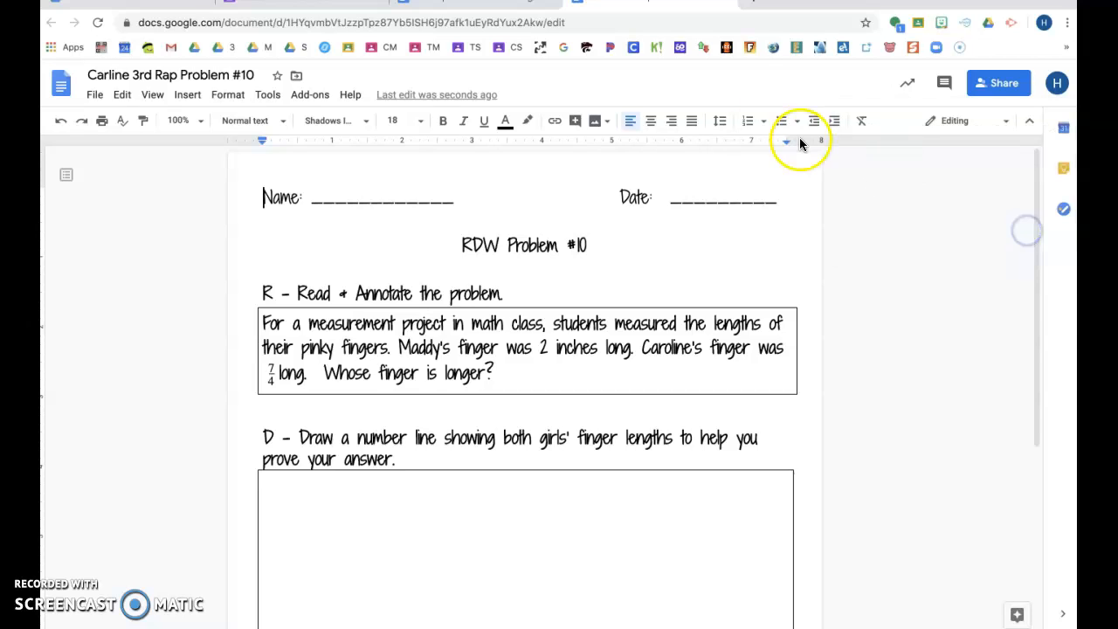
# Close both document pages and open the classwork of Practice Class for Videos in a new Google Classroom page.
pyautogui.click(725, 1)
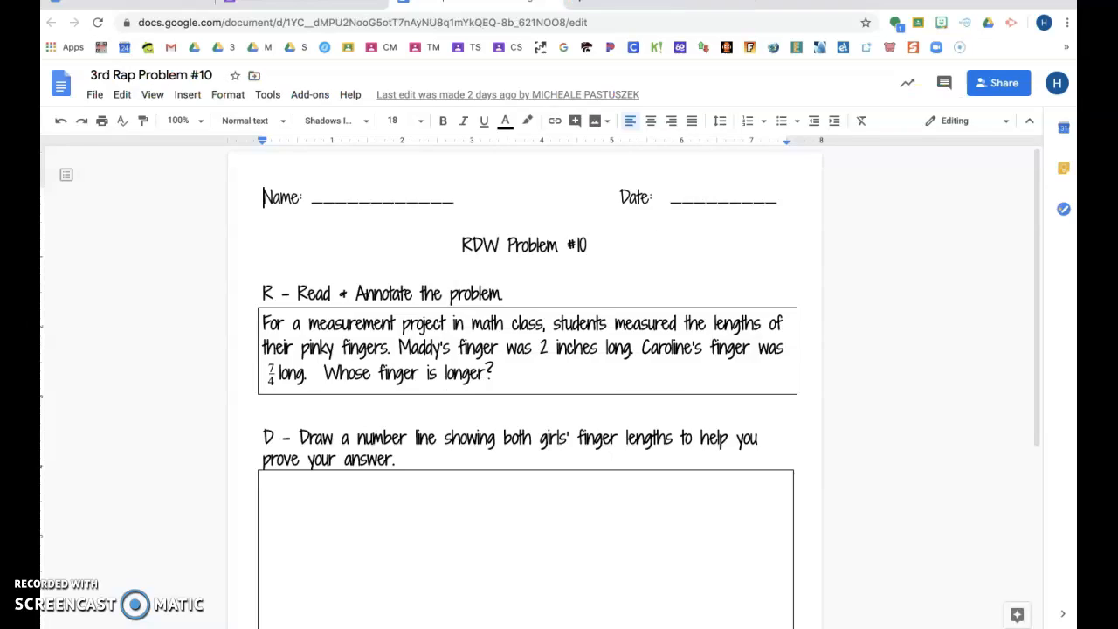
pyautogui.click(551, 1)
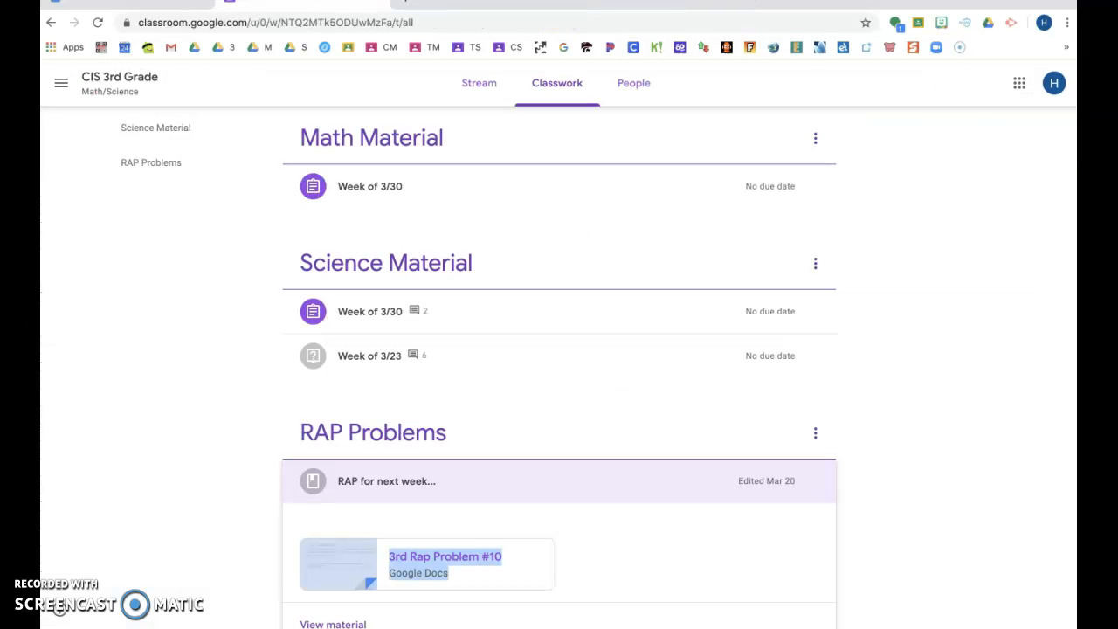
pyautogui.click(405, 1)
pyautogui.click(348, 48)
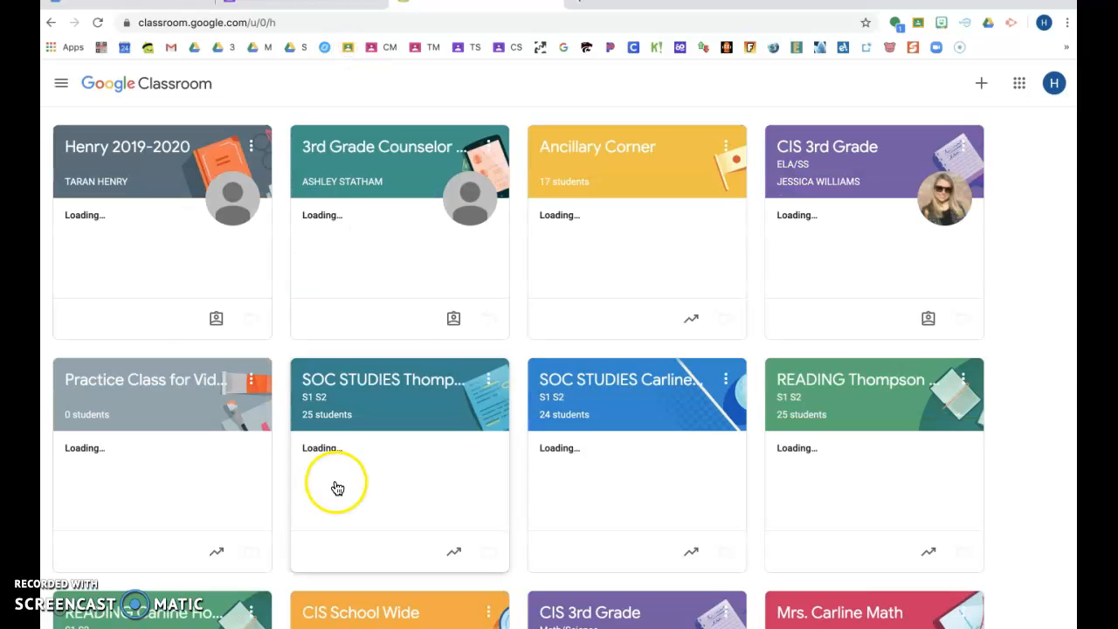
pyautogui.click(184, 414)
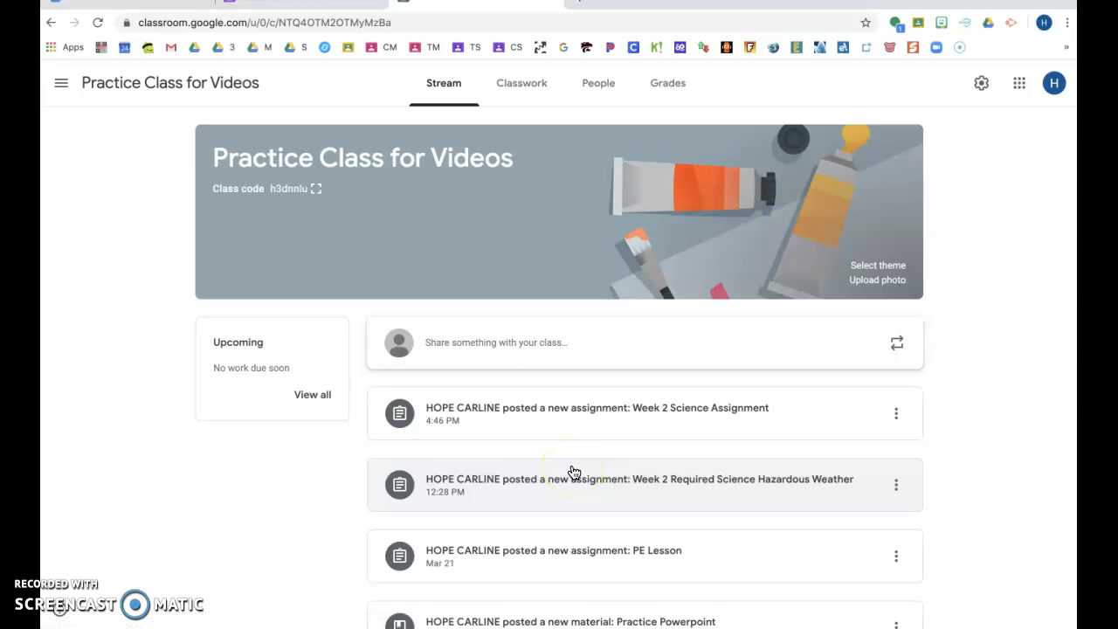
pyautogui.click(528, 90)
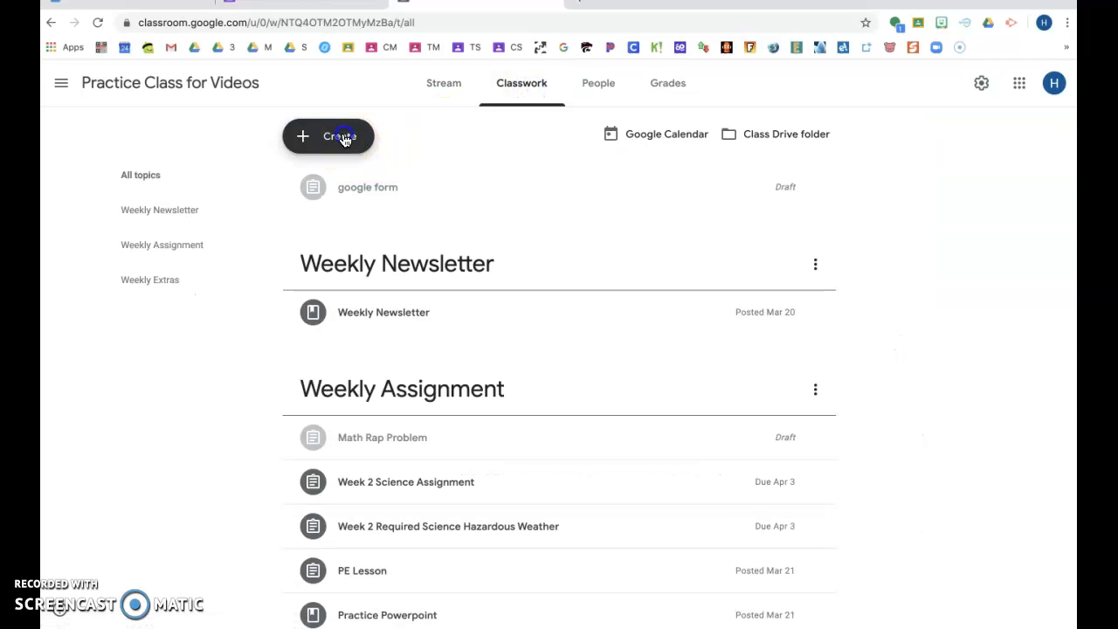
# Create a new assignment titled "RAP Problem 10".
pyautogui.click(340, 136)
pyautogui.click(351, 183)
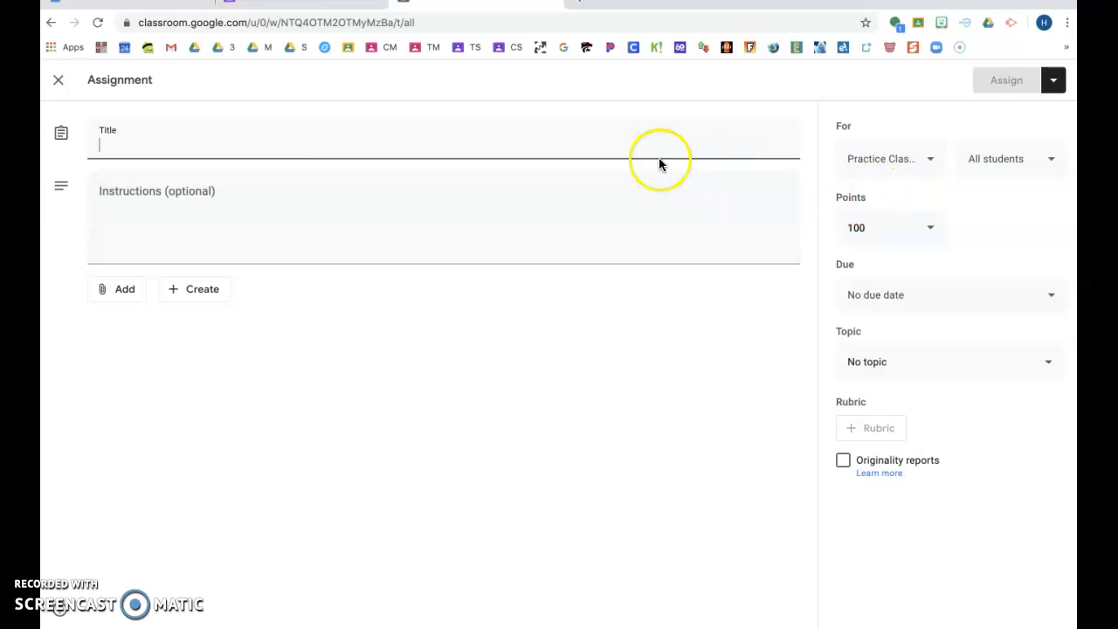
pyautogui.write('RAP Problem 10')
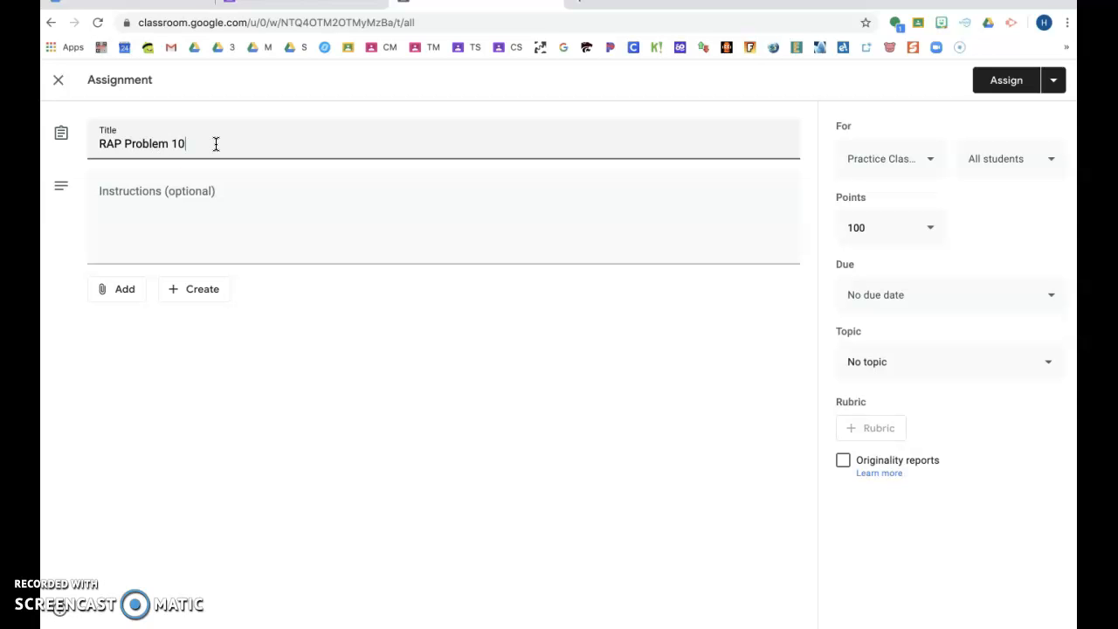
# Attach the teacher's newly made copy of 3rd Rap Problem #10 from Google Drive to the assignment.
pyautogui.click(124, 288)
pyautogui.click(130, 324)
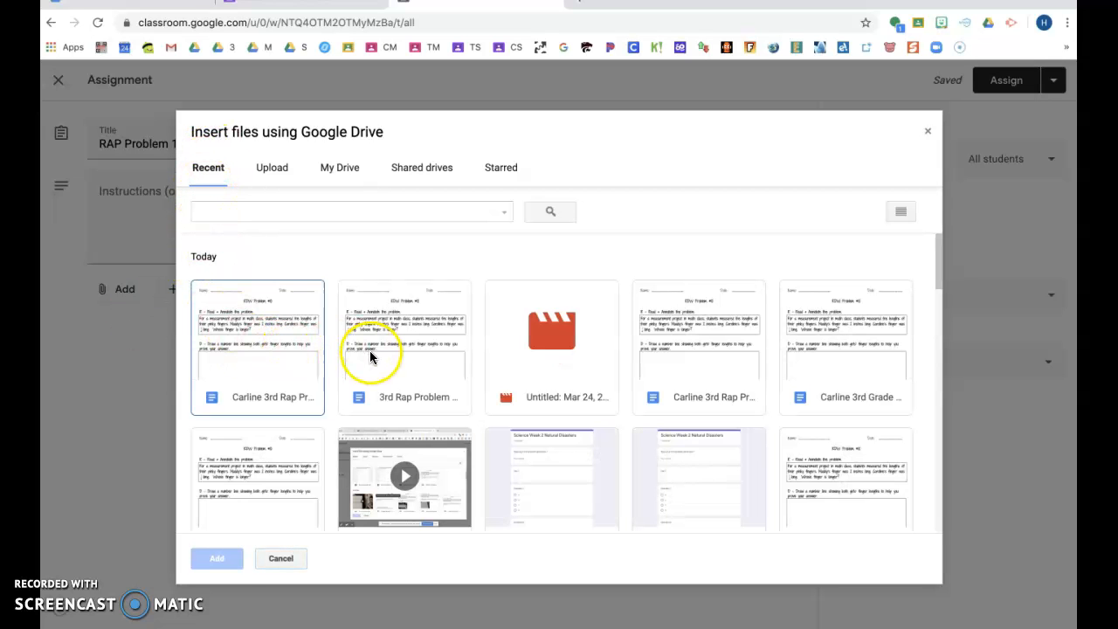
pyautogui.click(263, 350)
pyautogui.click(393, 375)
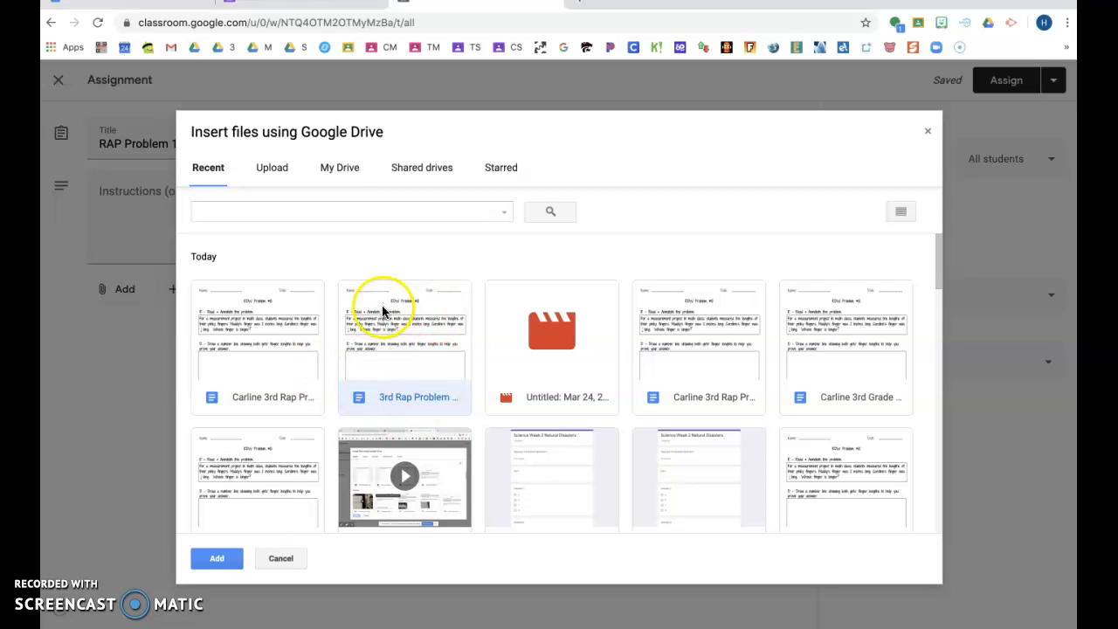
pyautogui.click(266, 369)
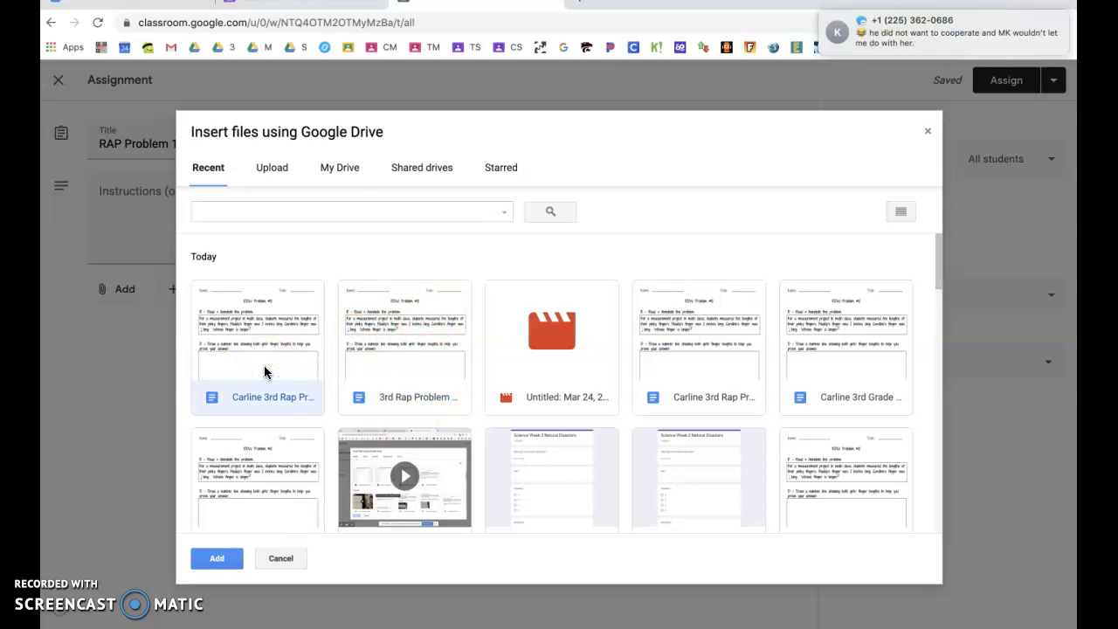
pyautogui.click(215, 466)
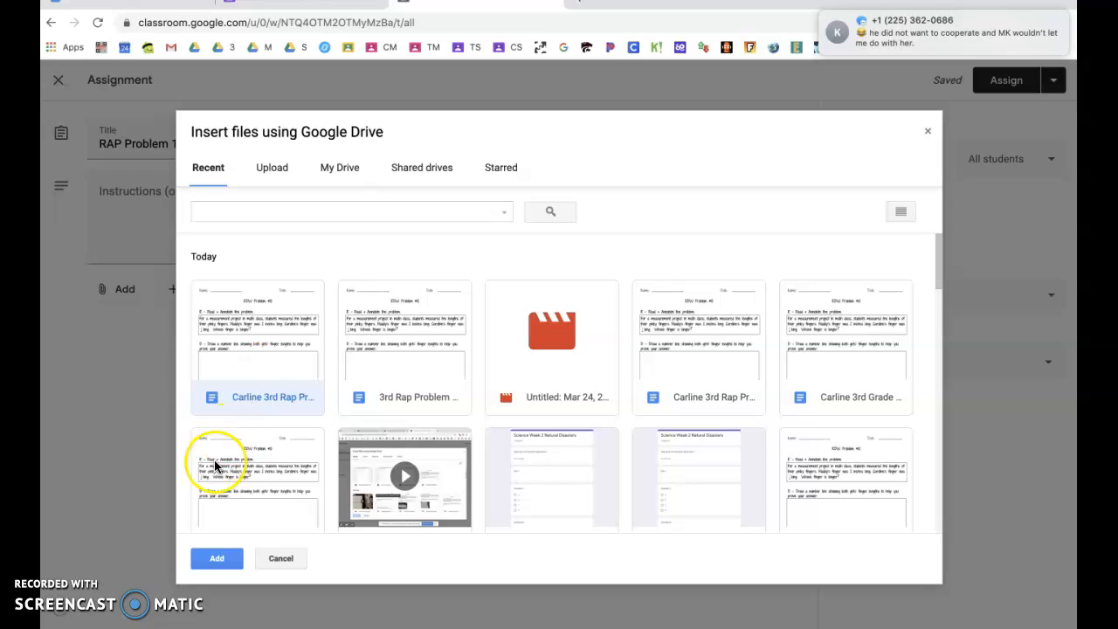
pyautogui.click(218, 558)
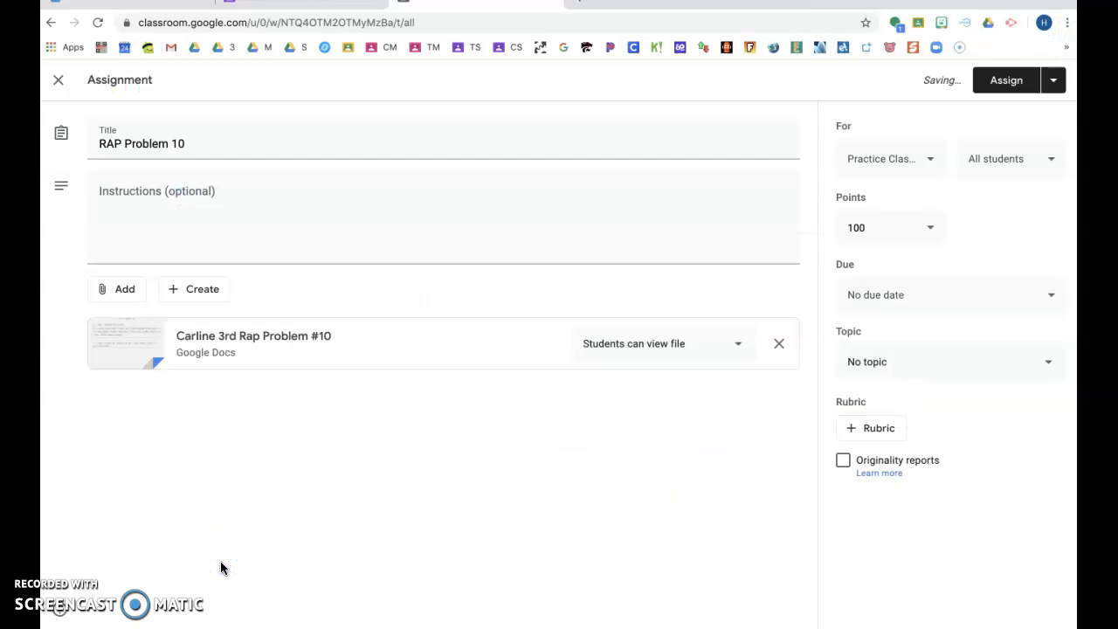
# Set the assignment's points to Ungraded.
pyautogui.click(933, 232)
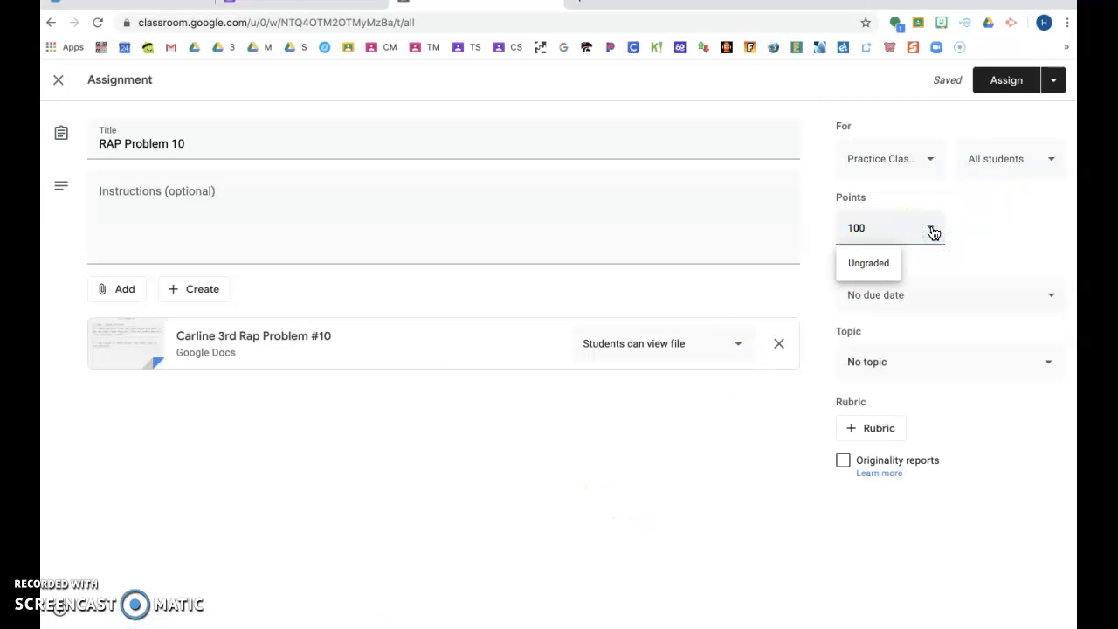
pyautogui.click(867, 263)
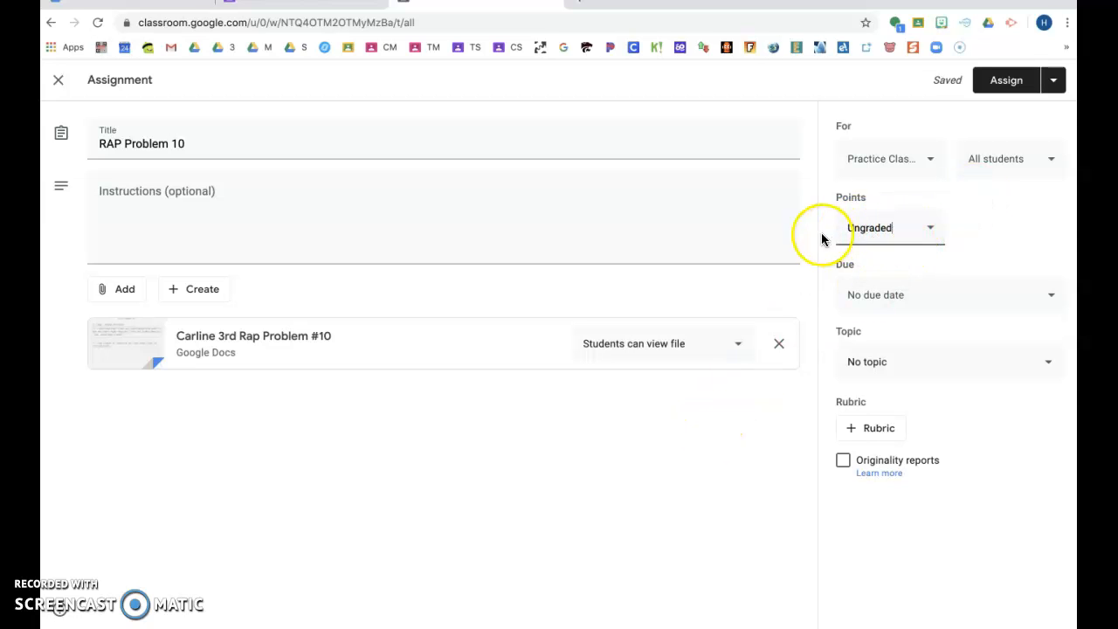
# Look over the classes available for the assignment, and set the attached document to make a copy for each student.
pyautogui.click(933, 162)
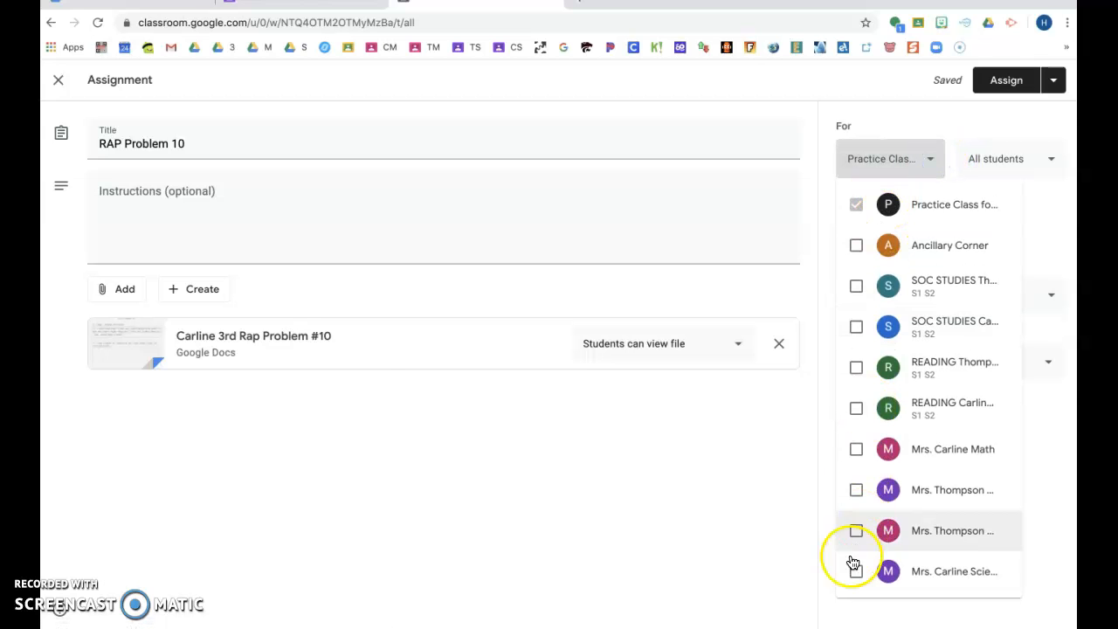
pyautogui.click(703, 540)
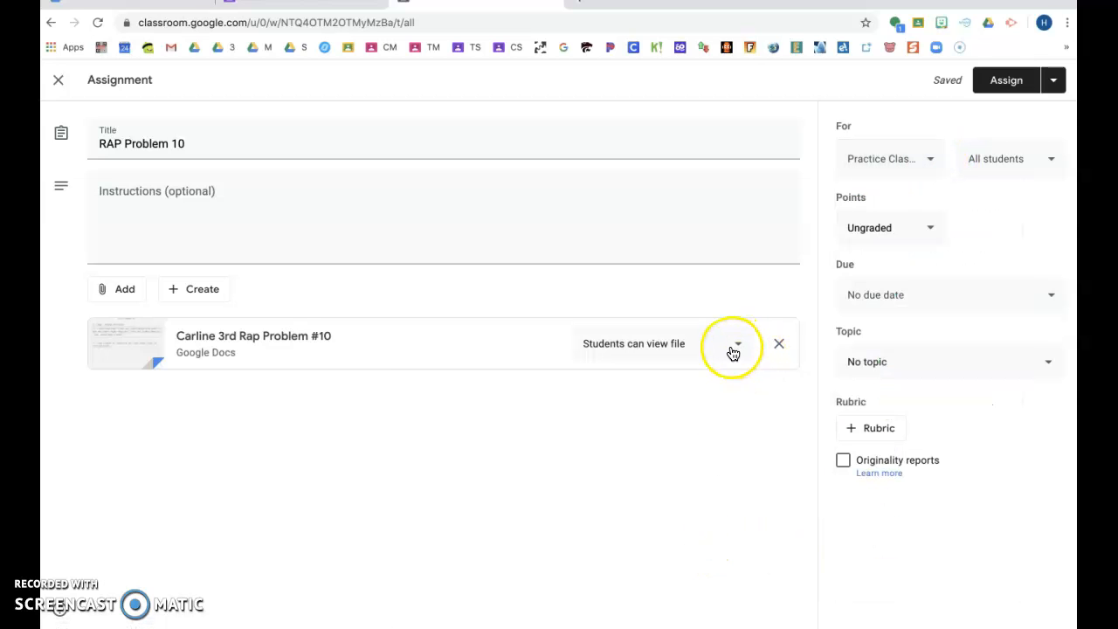
pyautogui.click(705, 347)
pyautogui.click(685, 425)
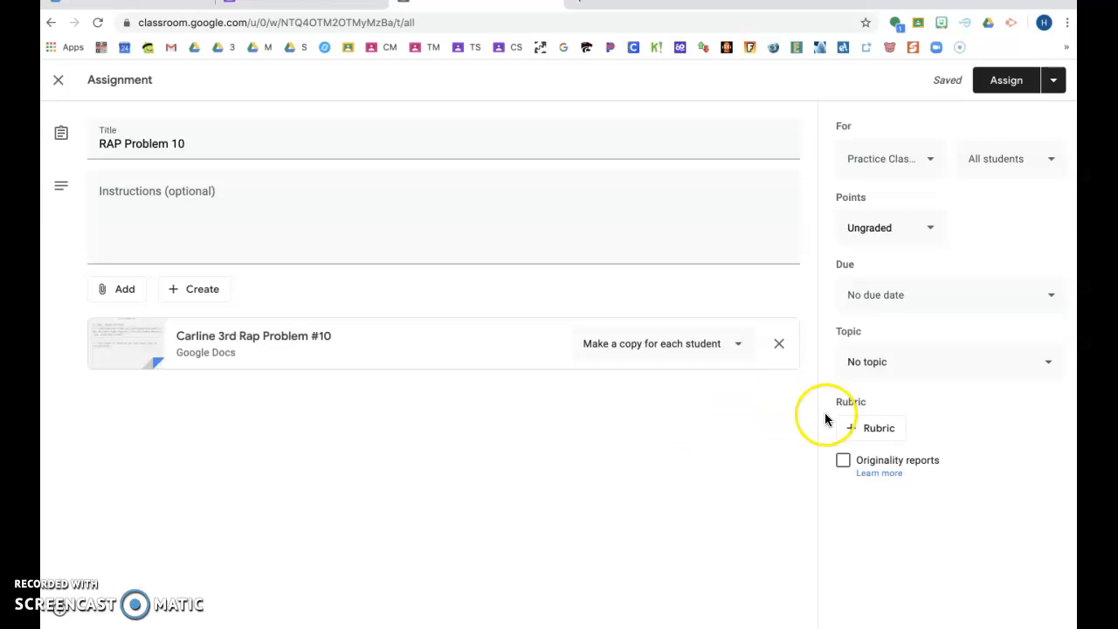
# Set the assignment's due date to Fri, Apr 3 and its topic to Weekly Assignment.
pyautogui.click(968, 303)
pyautogui.click(988, 356)
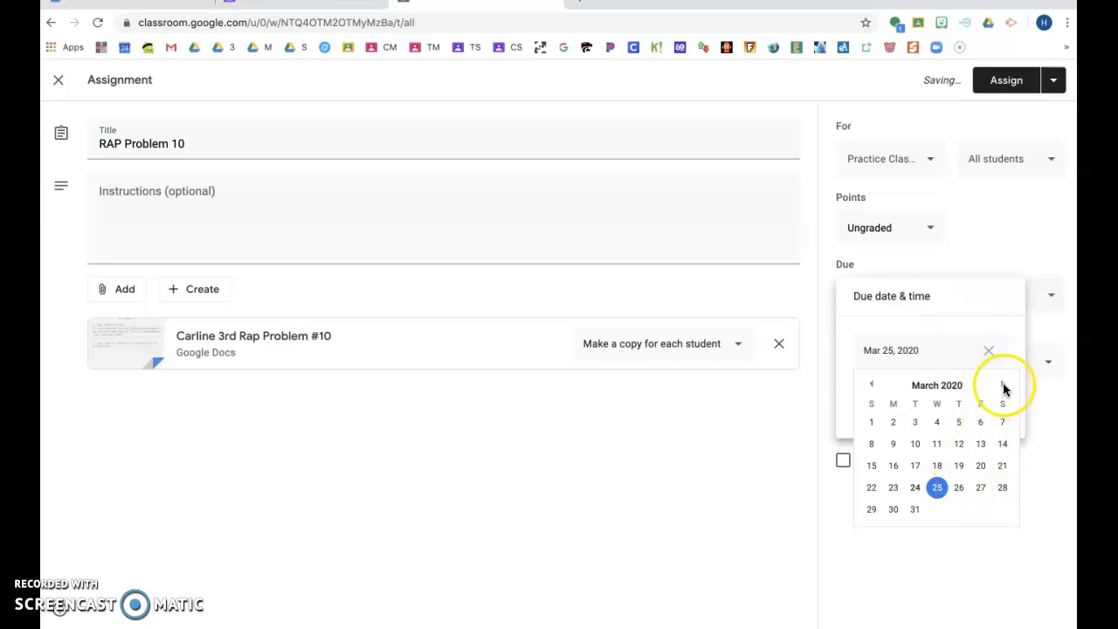
pyautogui.click(1002, 386)
pyautogui.click(980, 422)
pyautogui.click(953, 550)
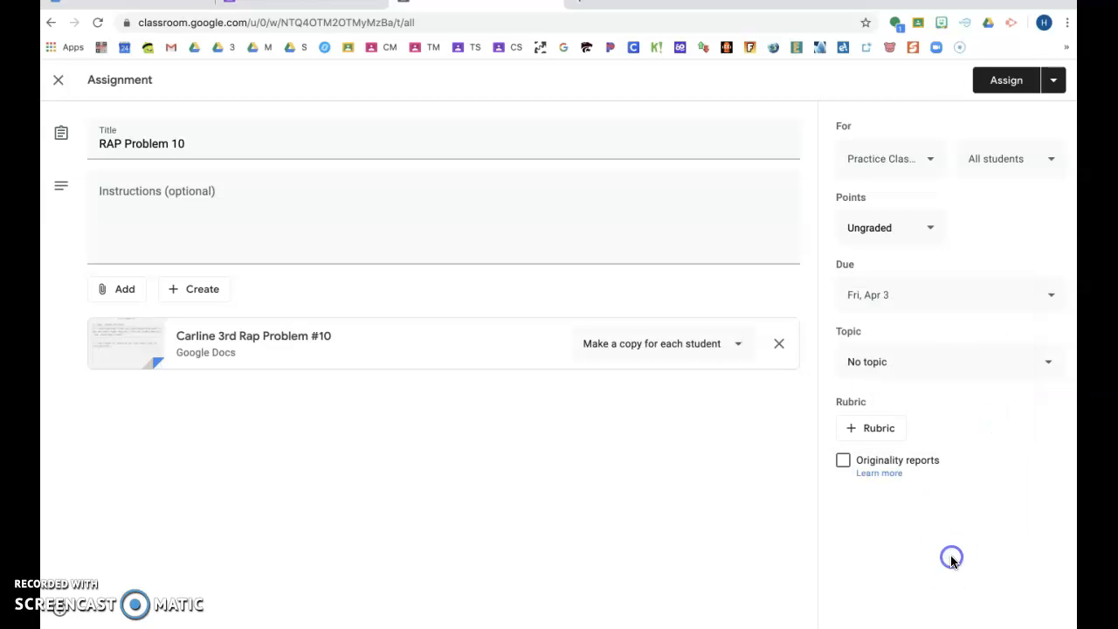
pyautogui.click(958, 367)
pyautogui.click(921, 442)
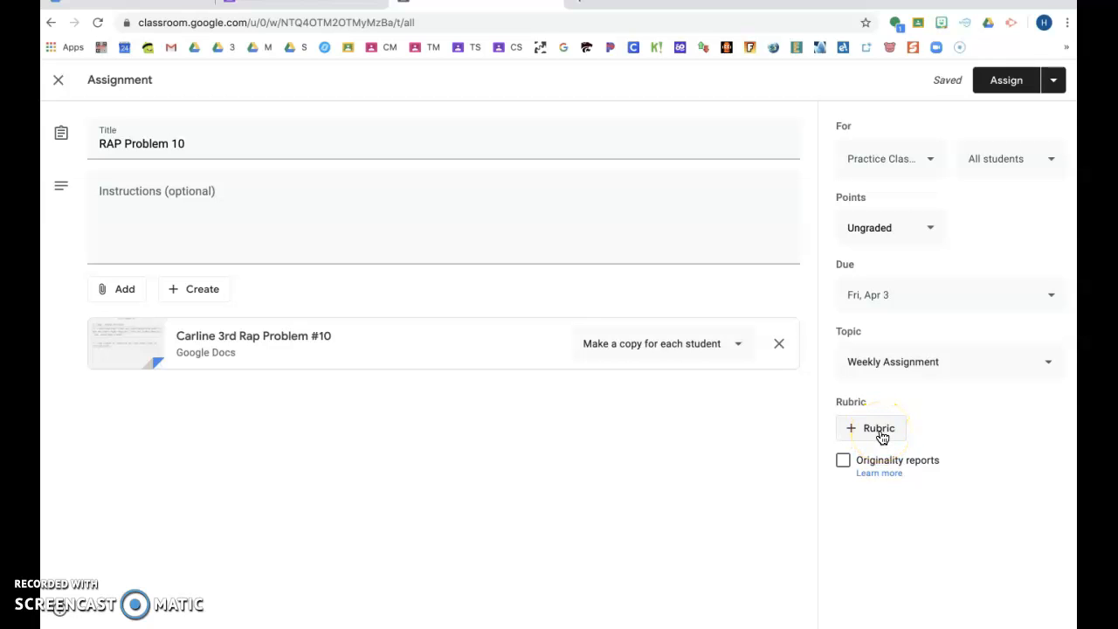
# Create a new rubric for the assignment and turn off its scoring.
pyautogui.click(880, 432)
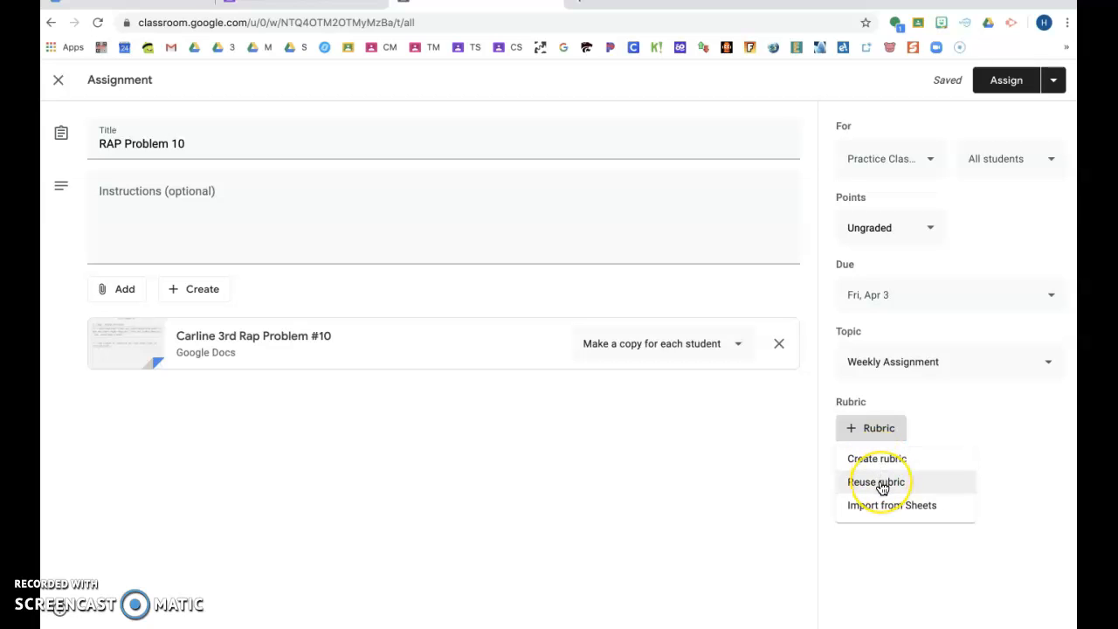
pyautogui.click(879, 459)
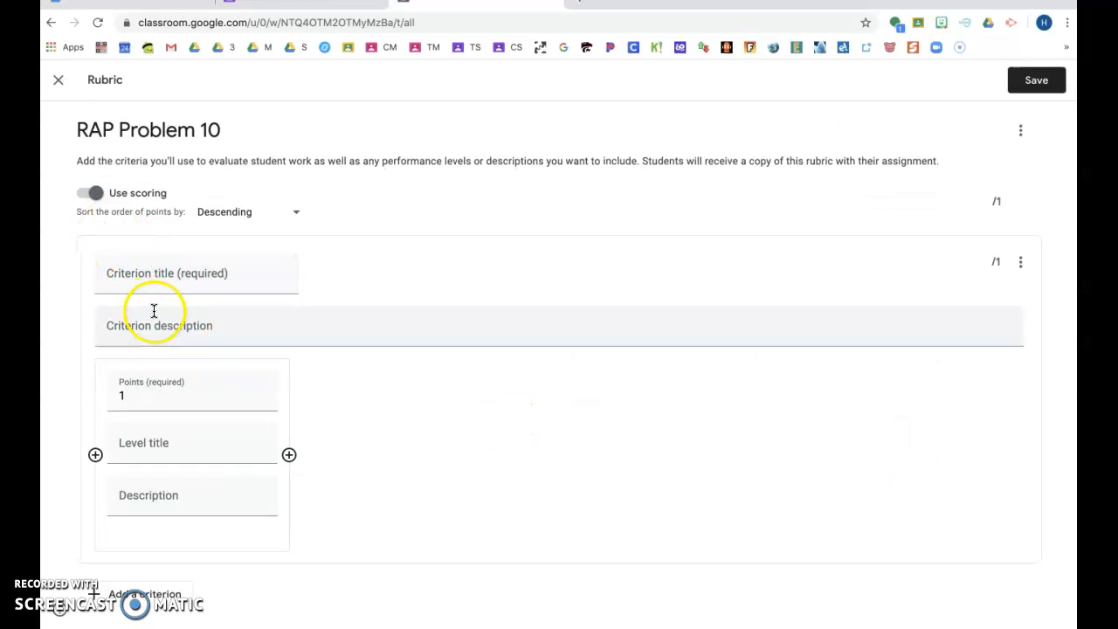
pyautogui.click(95, 193)
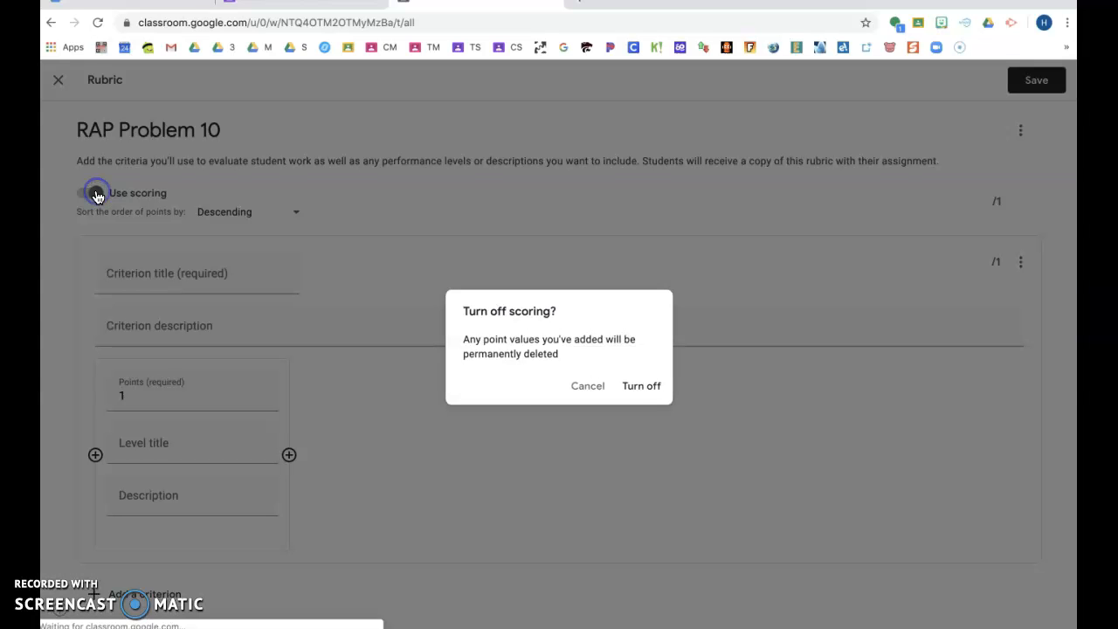
pyautogui.click(643, 385)
# Title the first criterion "Show Work" and give it the levels "Showed Work." and "Did not show work.".
pyautogui.click(213, 270)
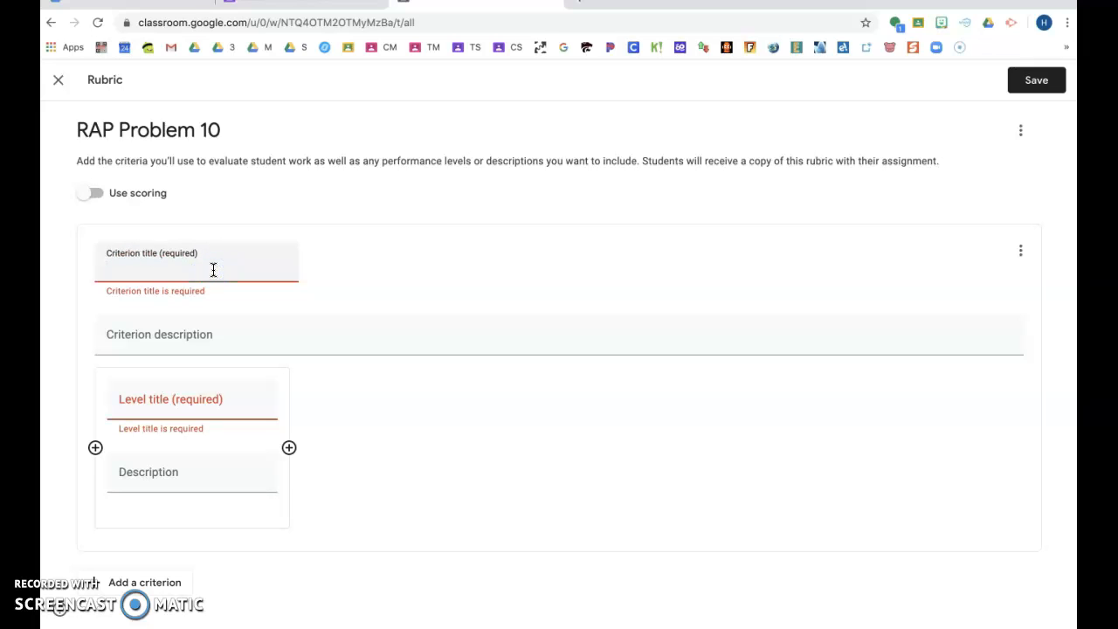
pyautogui.write('Show Work')
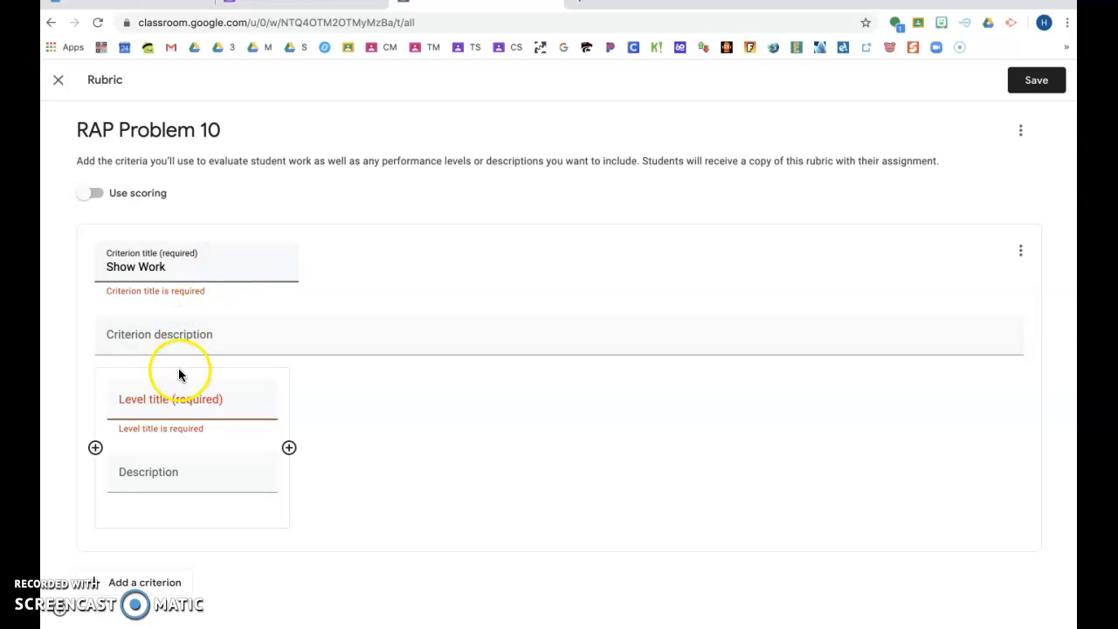
pyautogui.click(160, 402)
pyautogui.write('Showed Work.')
pyautogui.click(289, 427)
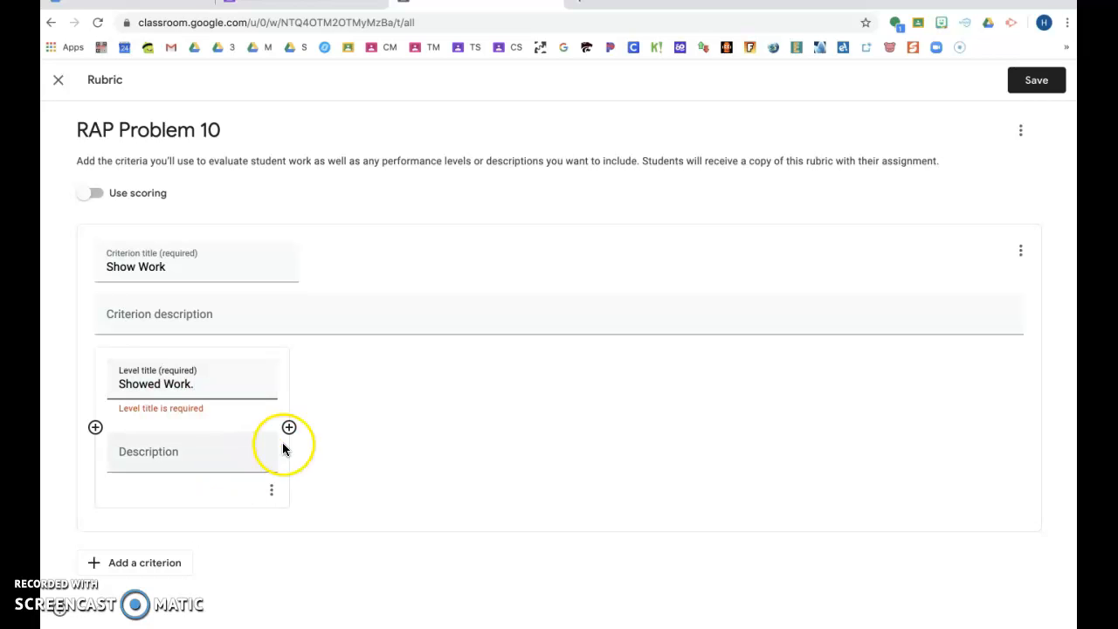
pyautogui.click(329, 385)
pyautogui.write('Did')
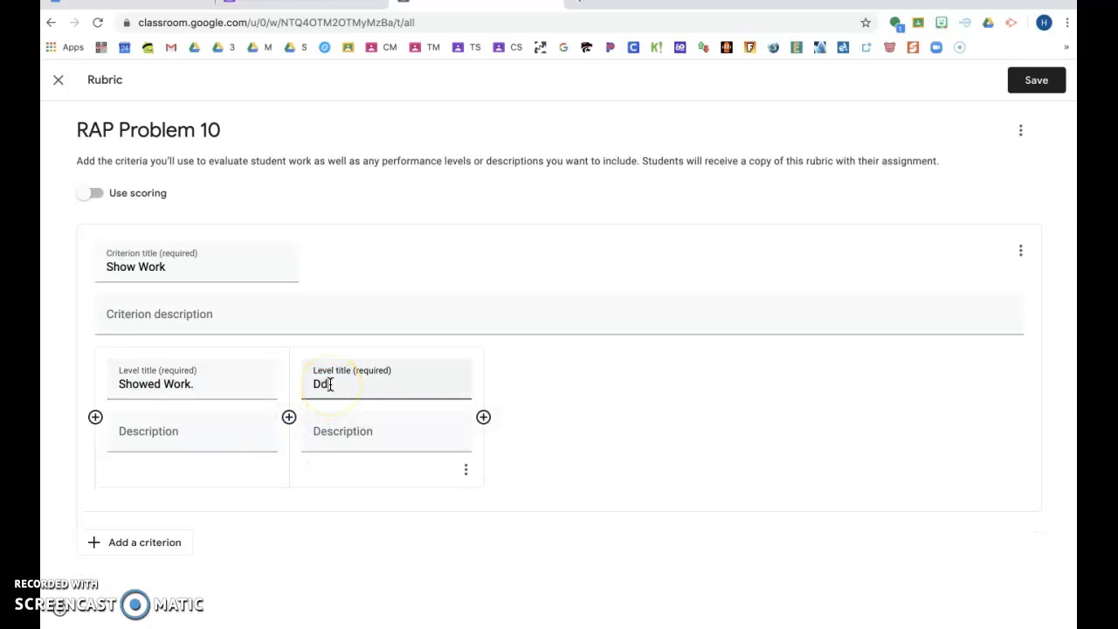
pyautogui.write(' not show work.')
# Add a second criterion titled "Correct Answer" with the levels "Correct Answer" and "Incorrect Answer".
pyautogui.click(115, 540)
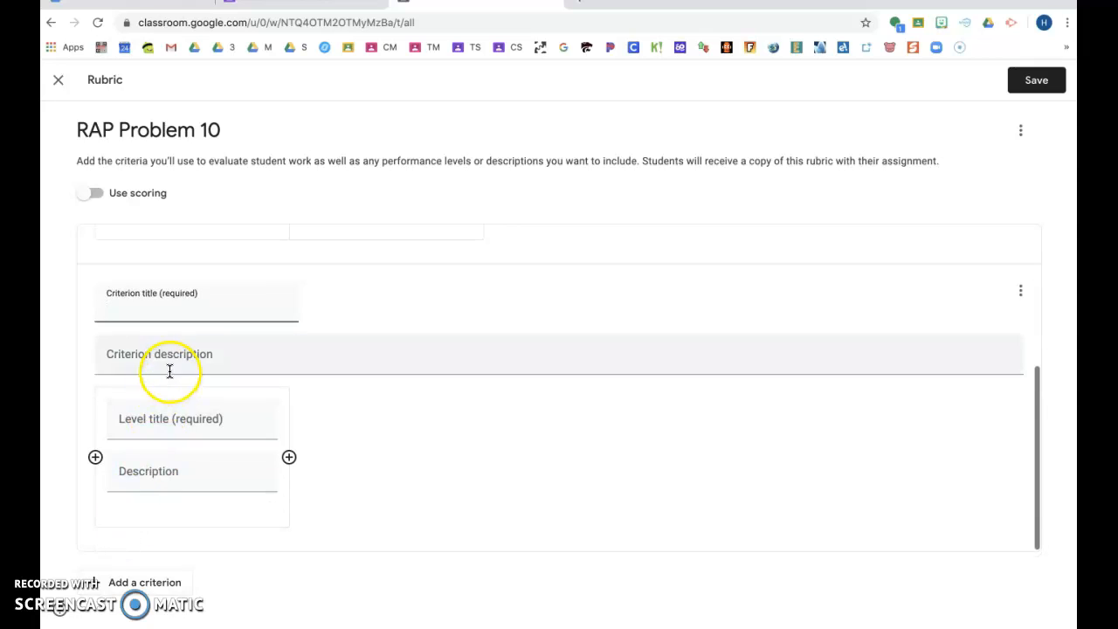
pyautogui.write('Correct Answer')
pyautogui.click(130, 426)
pyautogui.write('Strrect Answer')
pyautogui.click(238, 449)
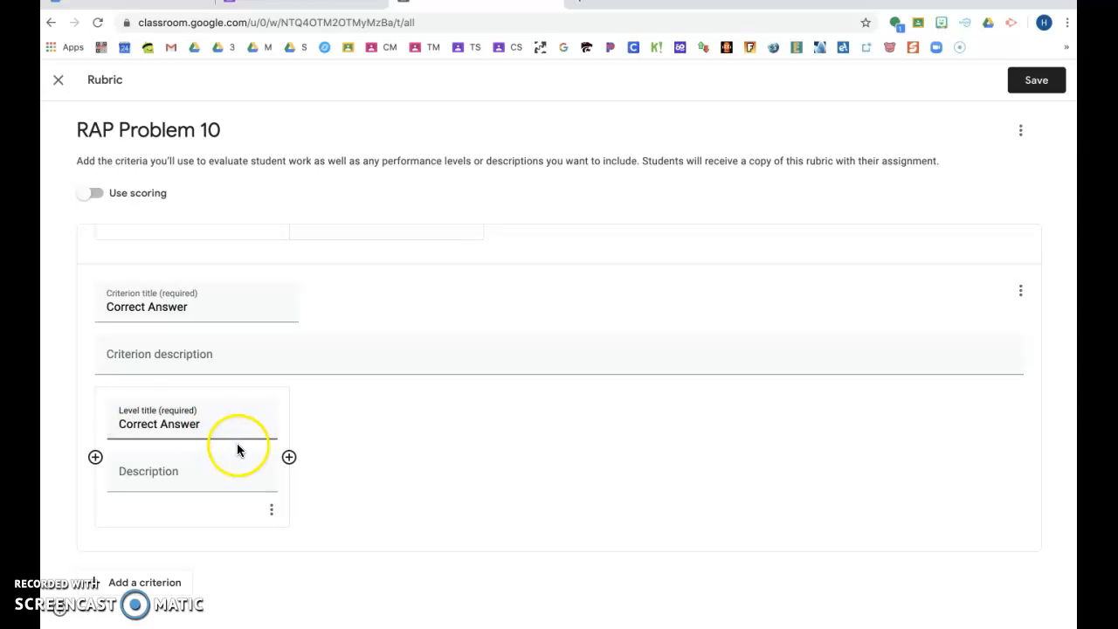
pyautogui.click(289, 457)
pyautogui.write('Incore')
pyautogui.press('BackSpace')
pyautogui.press('BackSpace')
pyautogui.press('BackSpace')
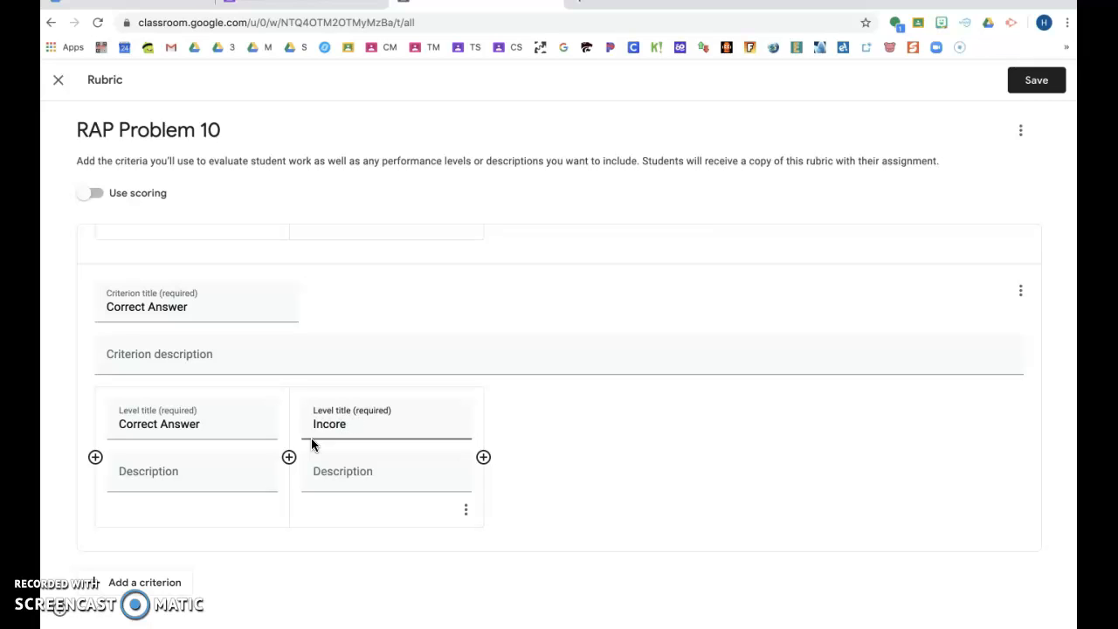
pyautogui.press('BackSpace')
pyautogui.write('rect Answer')
# Add a third criterion titled "Complete Sentence" with the levels "Answer in Complete Sentence" and "Answer not in Complete Sentence".
pyautogui.click(94, 592)
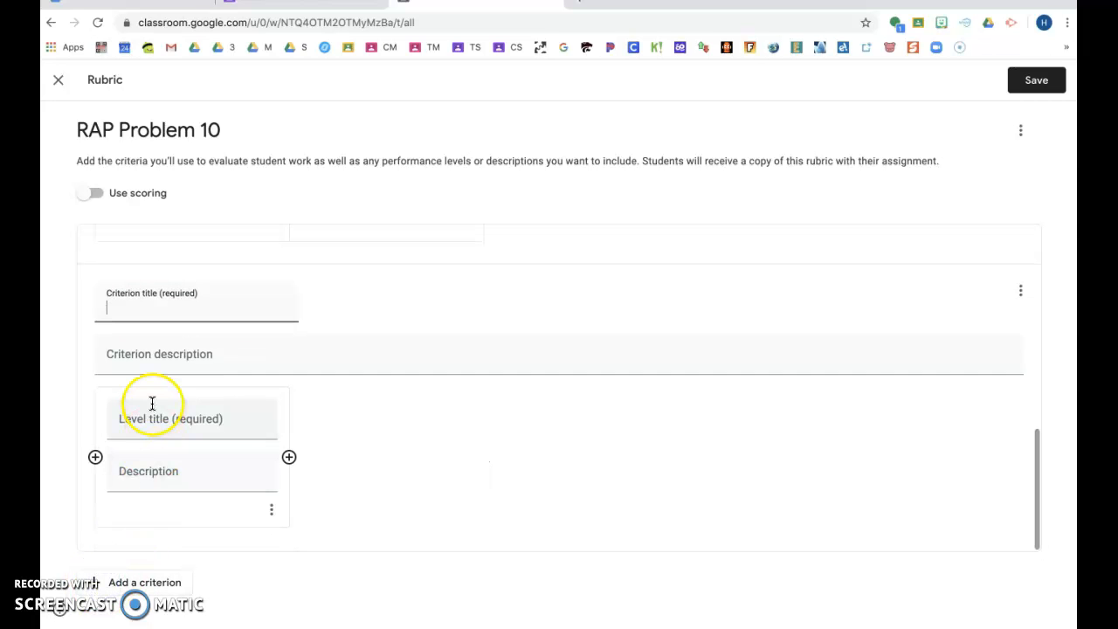
pyautogui.write('Complet')
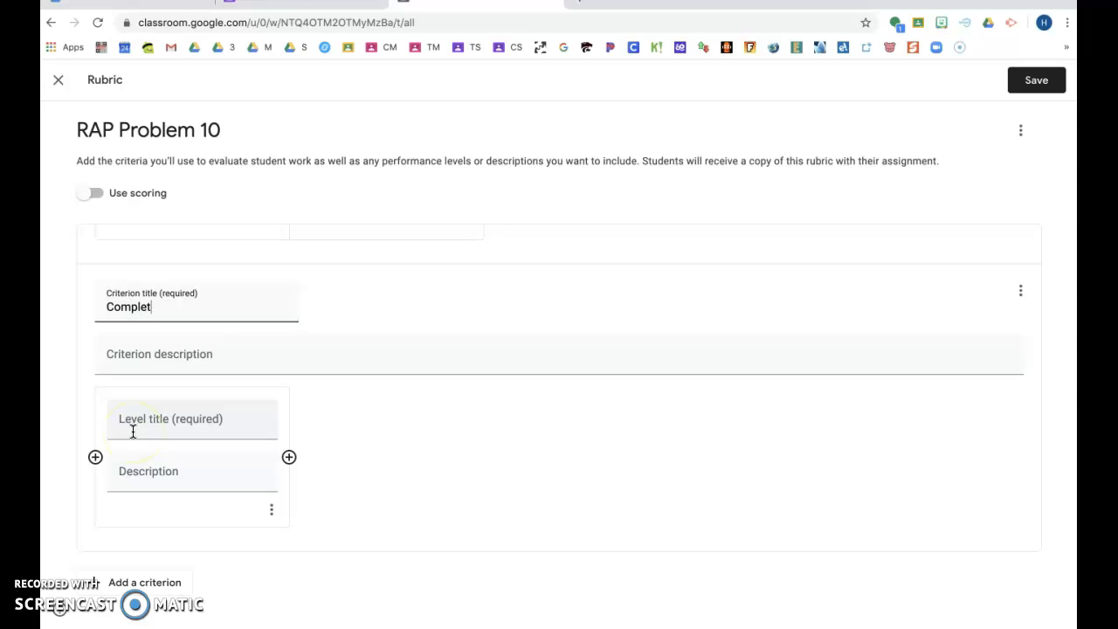
pyautogui.write('e Sentence')
pyautogui.click(118, 431)
pyautogui.write('Anxwe')
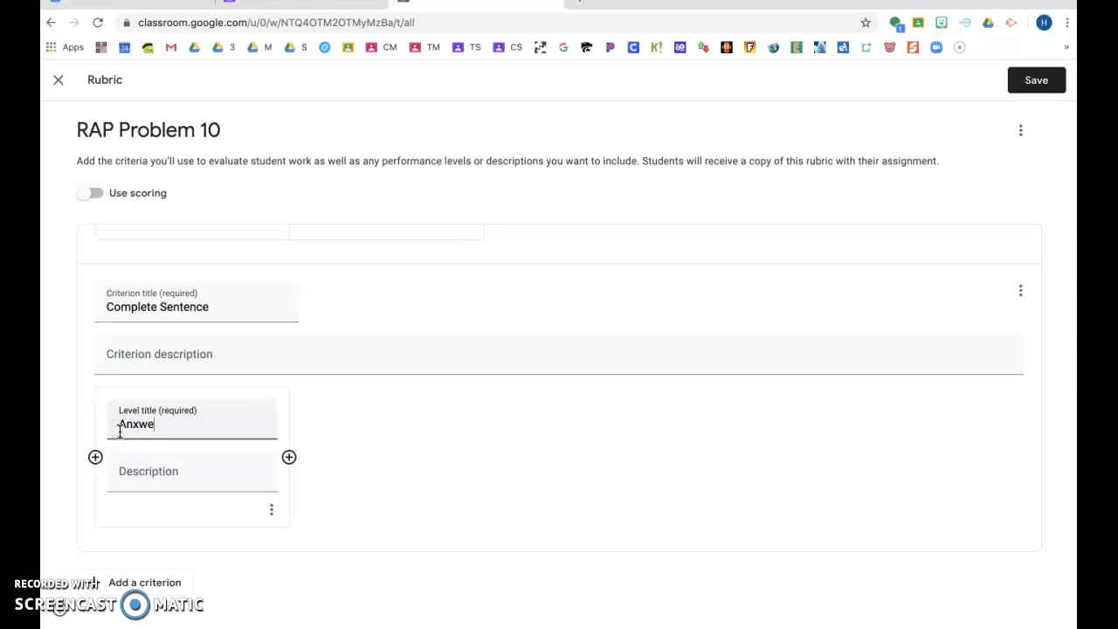
pyautogui.write('rwer in Complete Sentence')
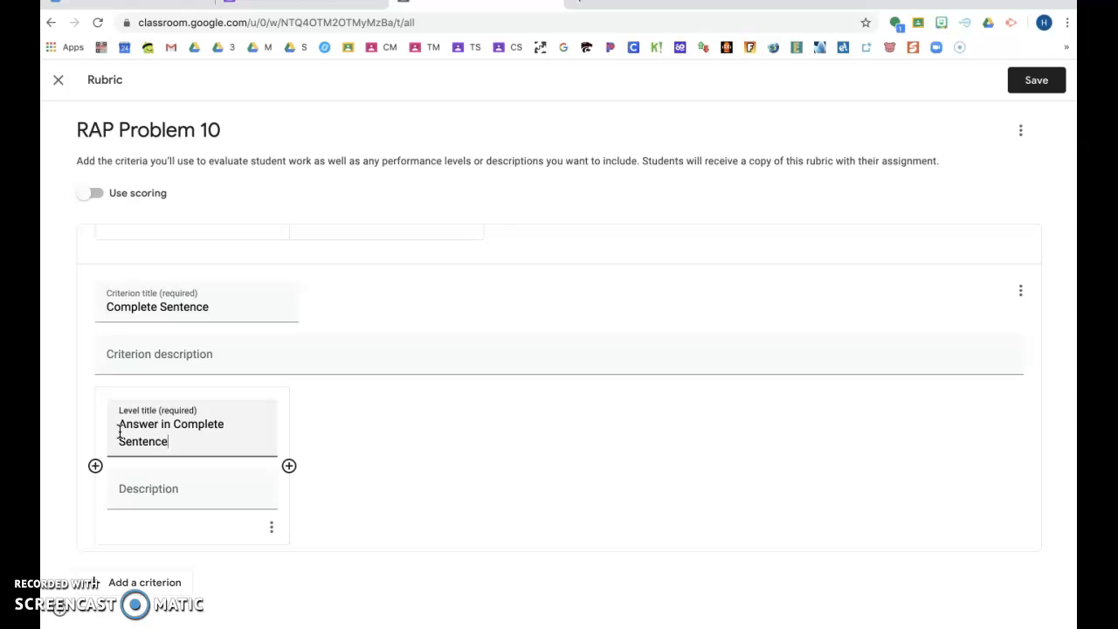
pyautogui.click(289, 465)
pyautogui.write('Answer not in C')
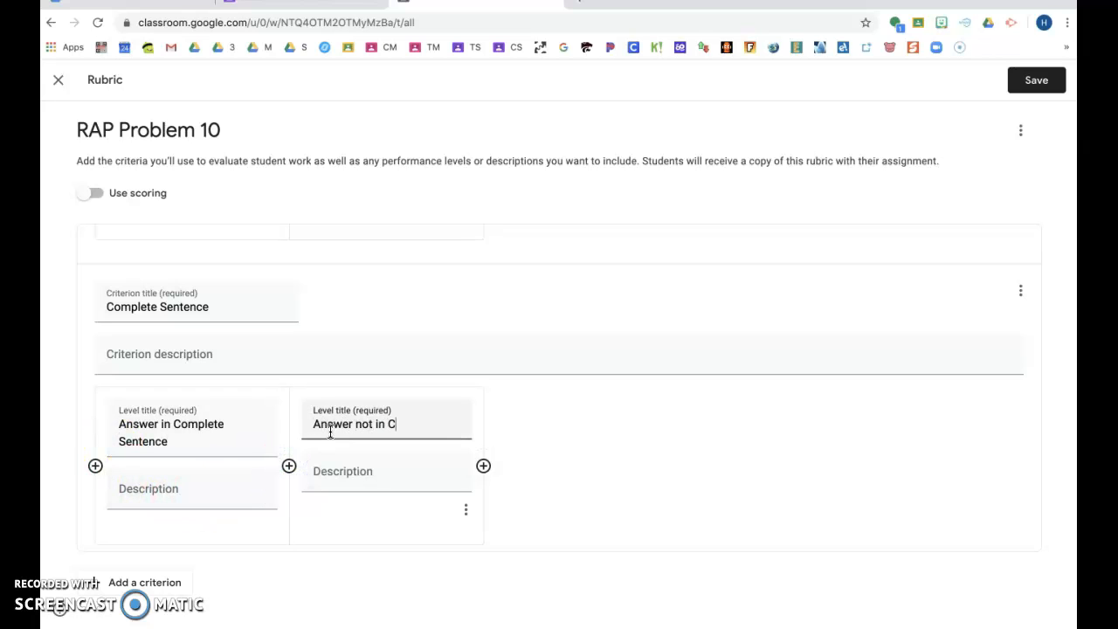
pyautogui.write('omplete Sentence')
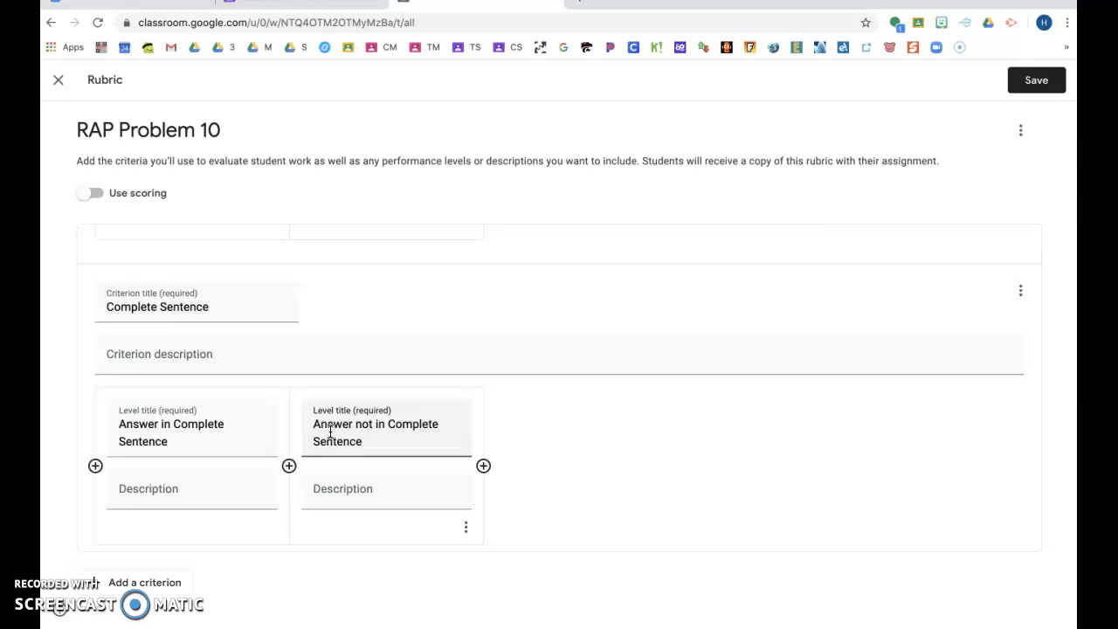
# Review the rubric's three criteria and their levels, and save the rubric to the assignment.
pyautogui.click(137, 424)
pyautogui.scroll(5, 150, 437)
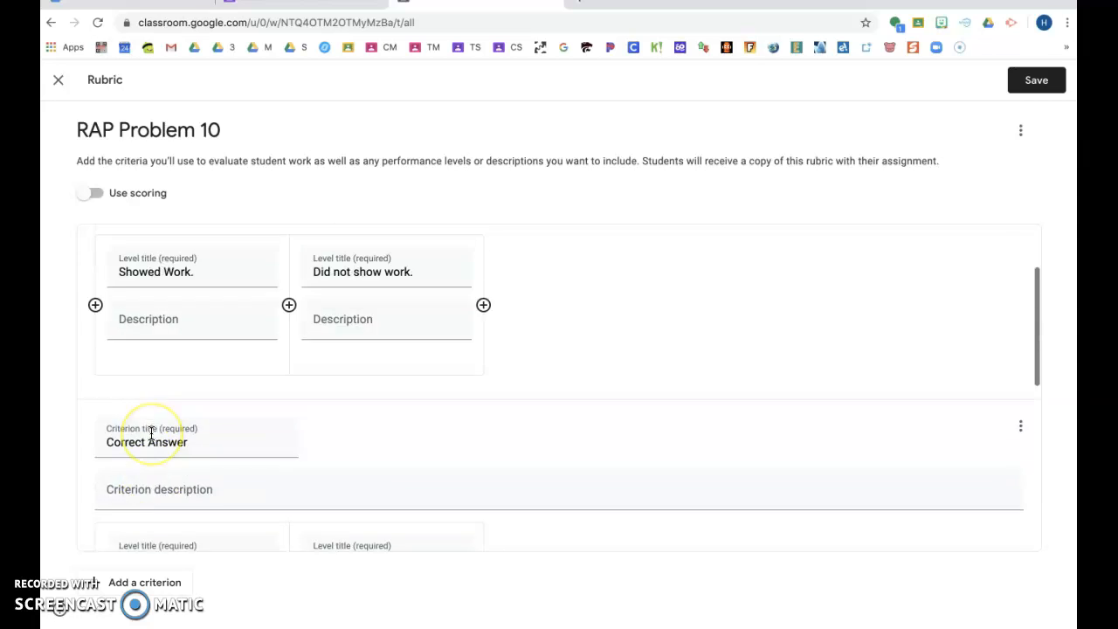
pyautogui.scroll(1, 151, 433)
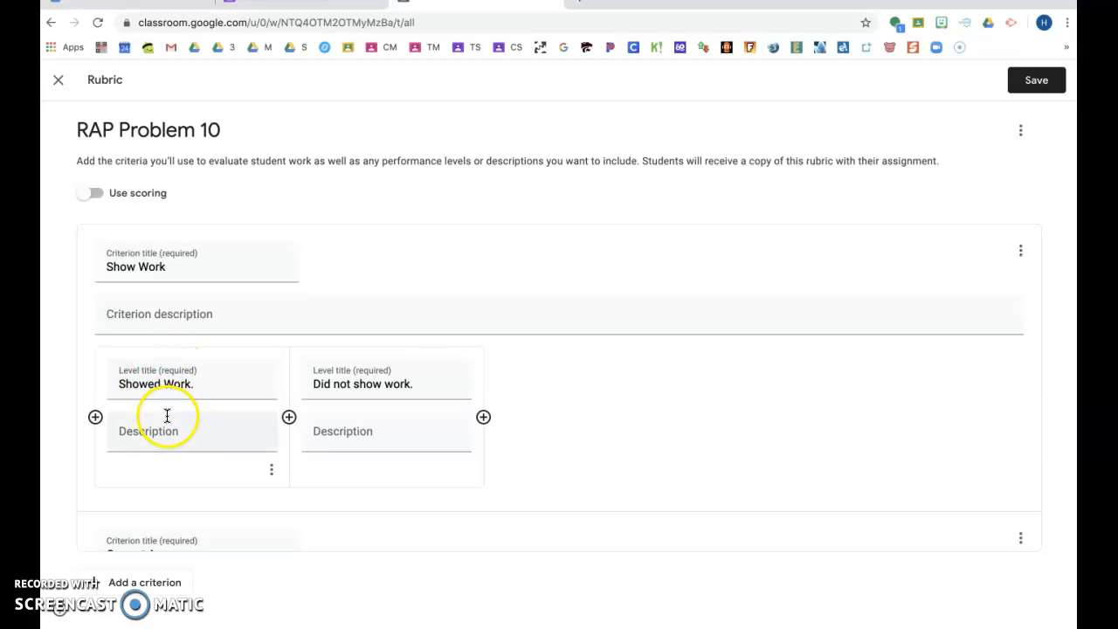
pyautogui.scroll(-5, 593, 405)
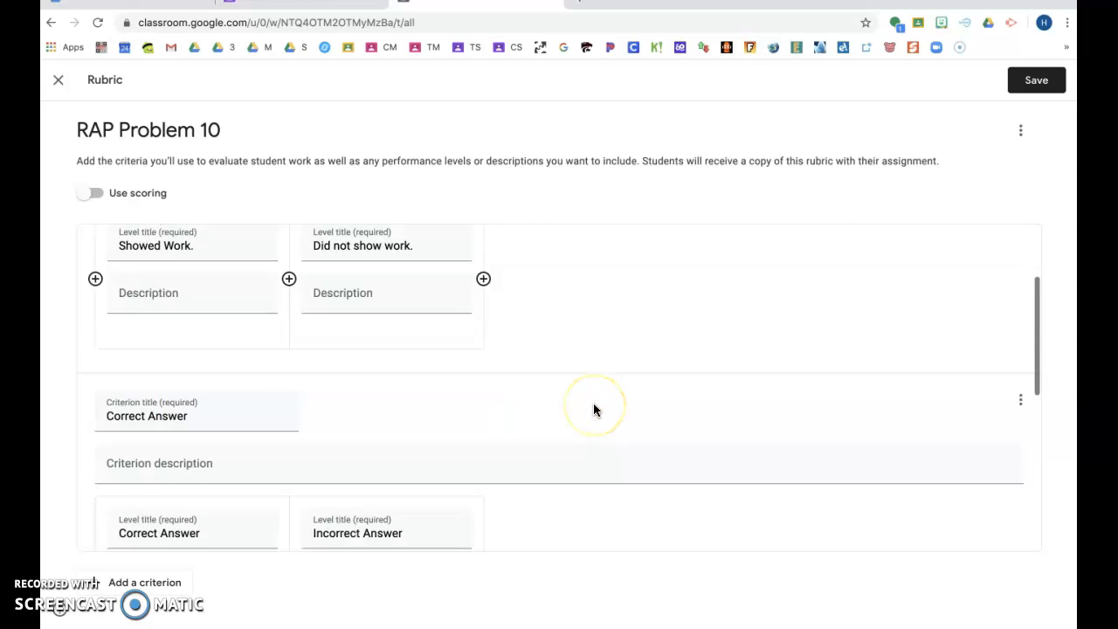
pyautogui.scroll(-2, 593, 404)
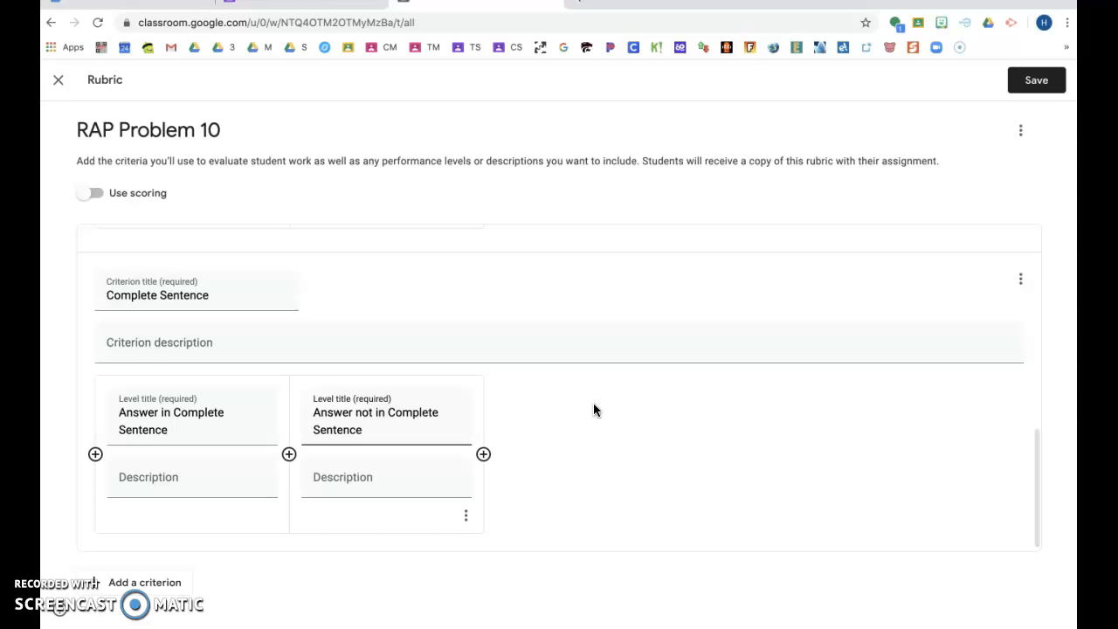
pyautogui.scroll(7, 593, 409)
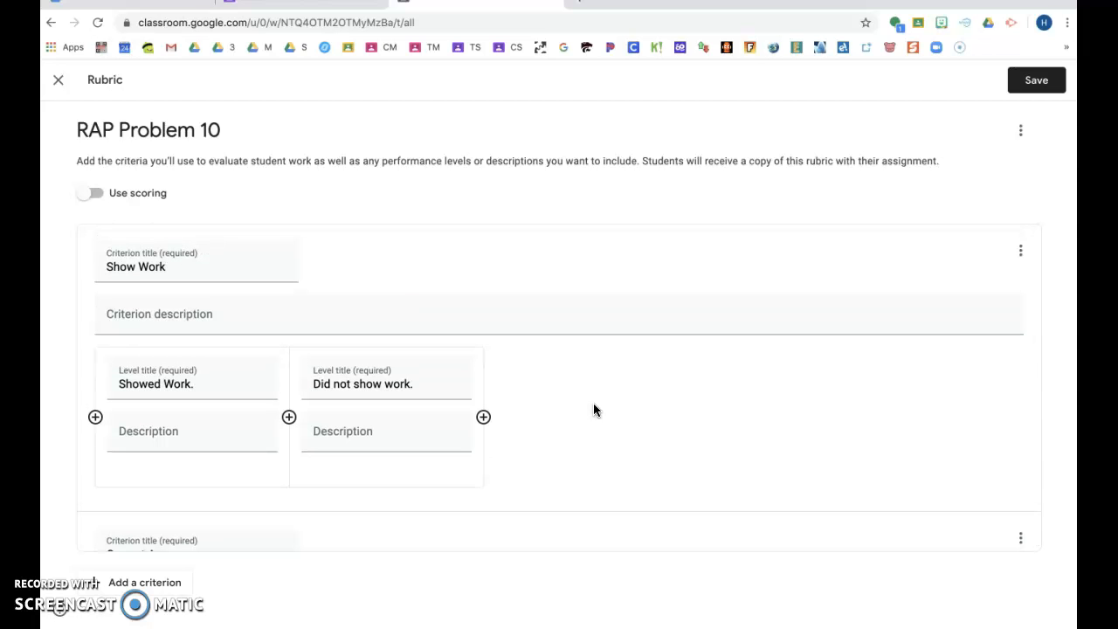
pyautogui.click(1041, 83)
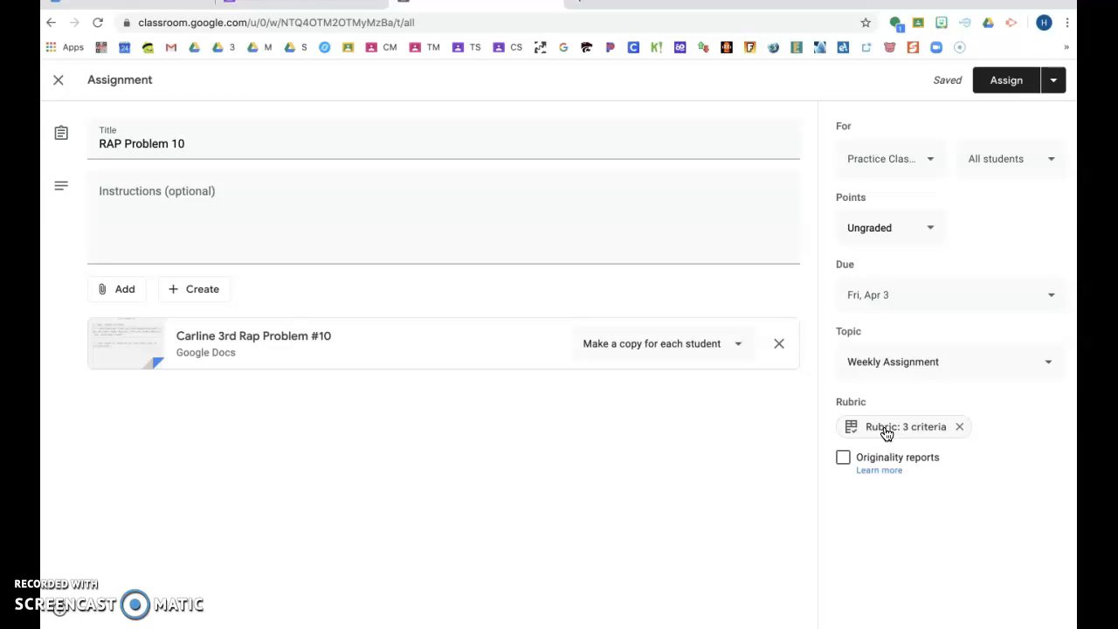
# Assign RAP Problem 10 to Practice Class for Videos and take the browser window out of full screen.
pyautogui.click(1014, 88)
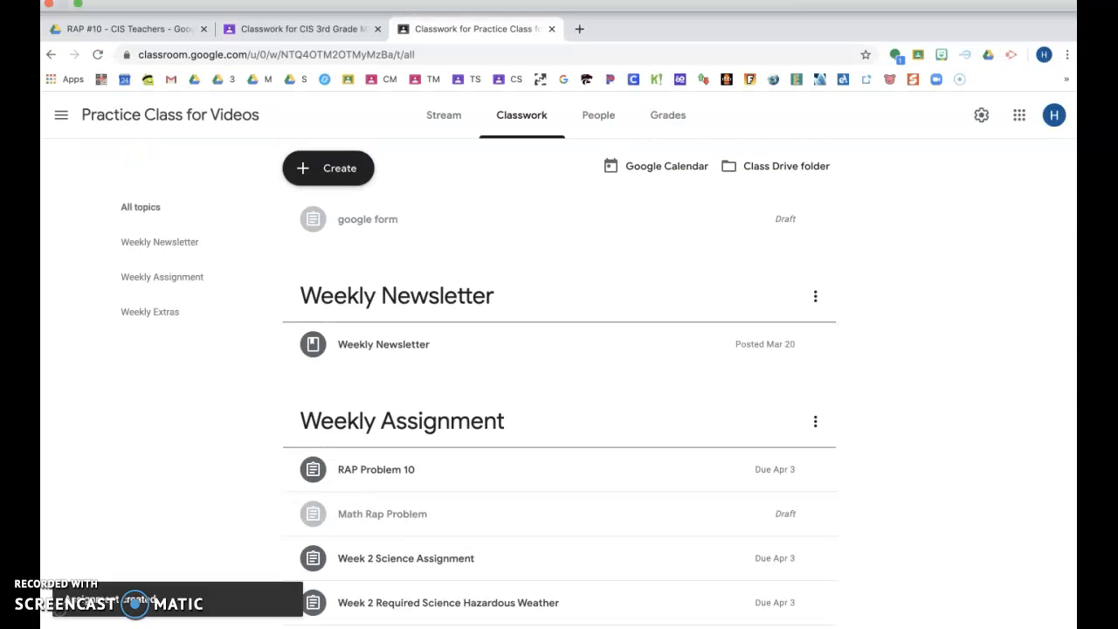
pyautogui.click(79, 9)
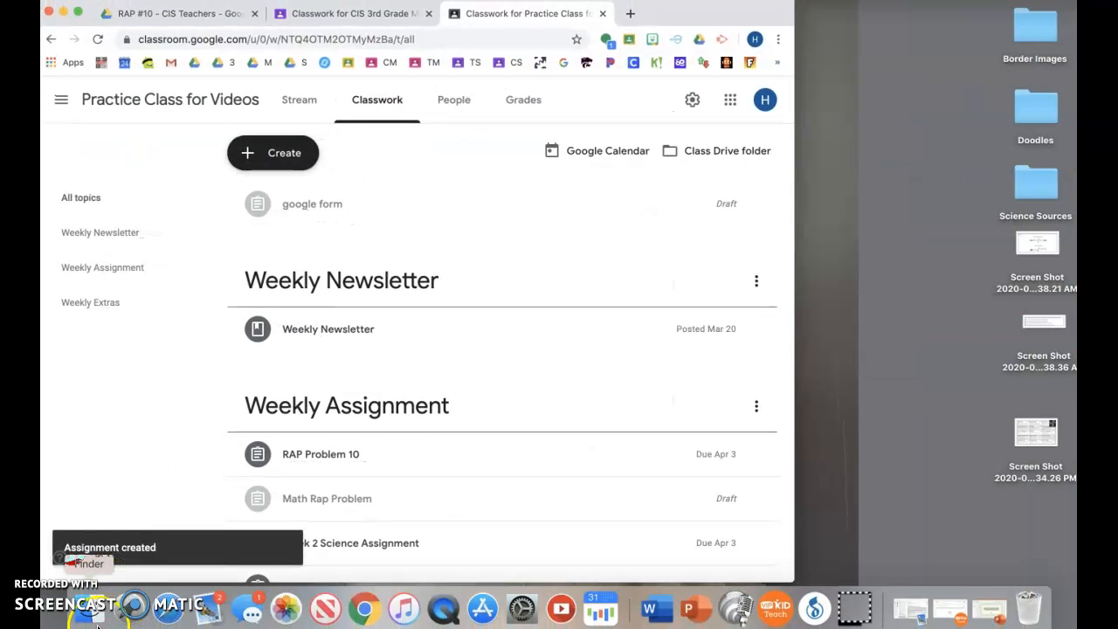